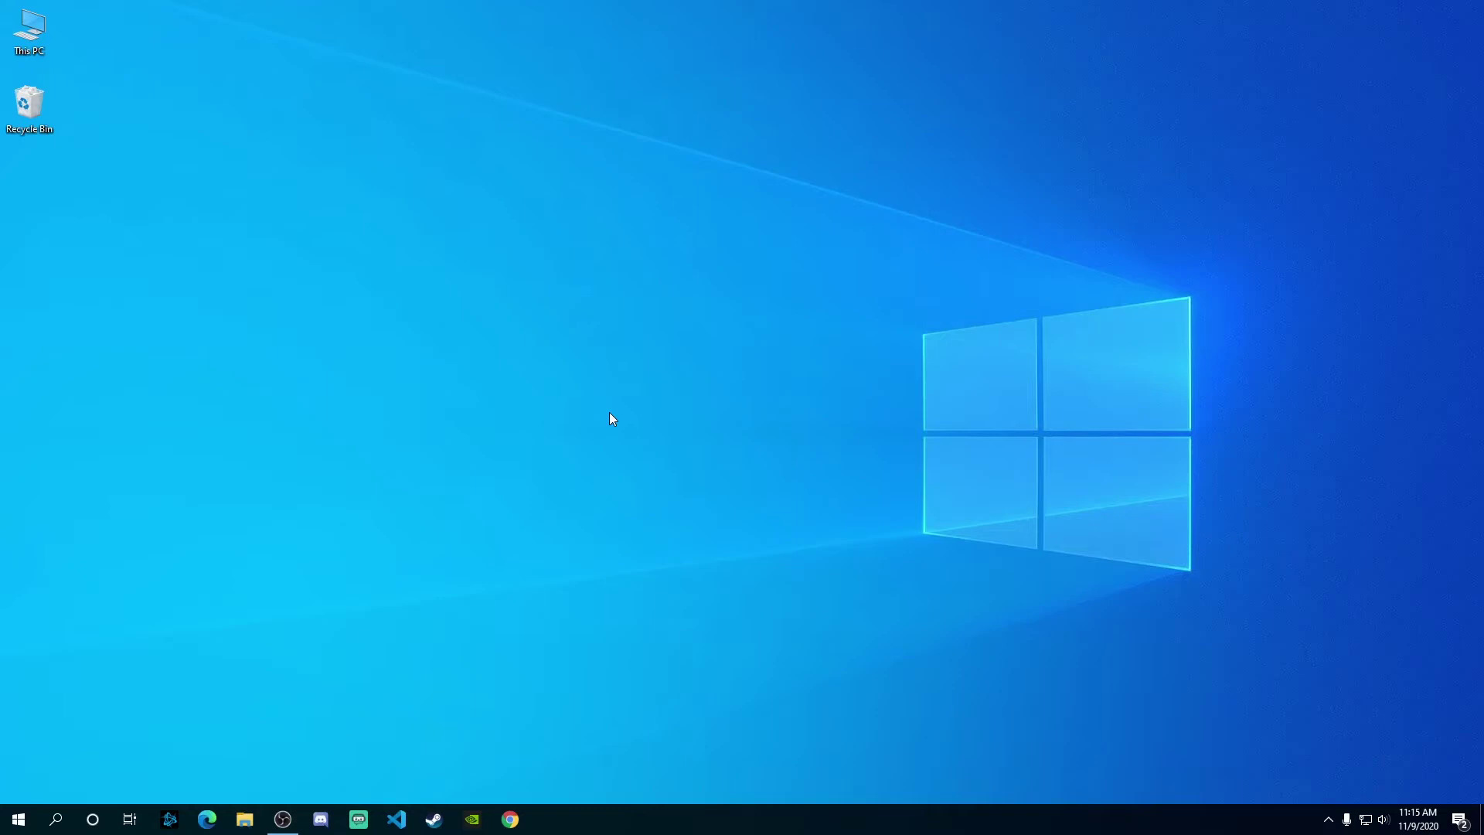
- View Screenshot (7) from the Screenshots folder in Pictures, then close the image and File Explorer
{"action": "left_click", "coordinate": [245, 819]}
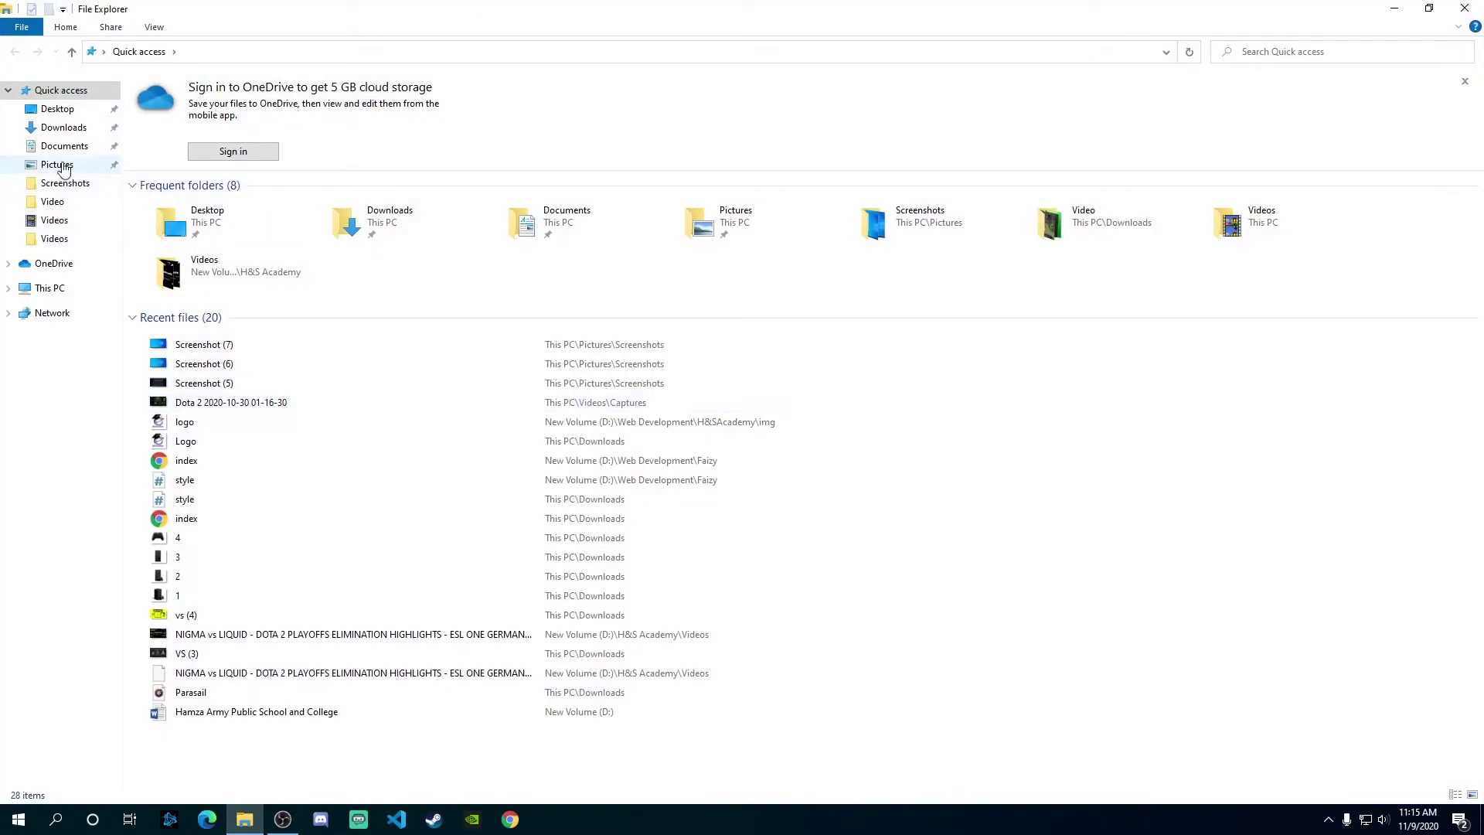
{"action": "left_click", "coordinate": [63, 169]}
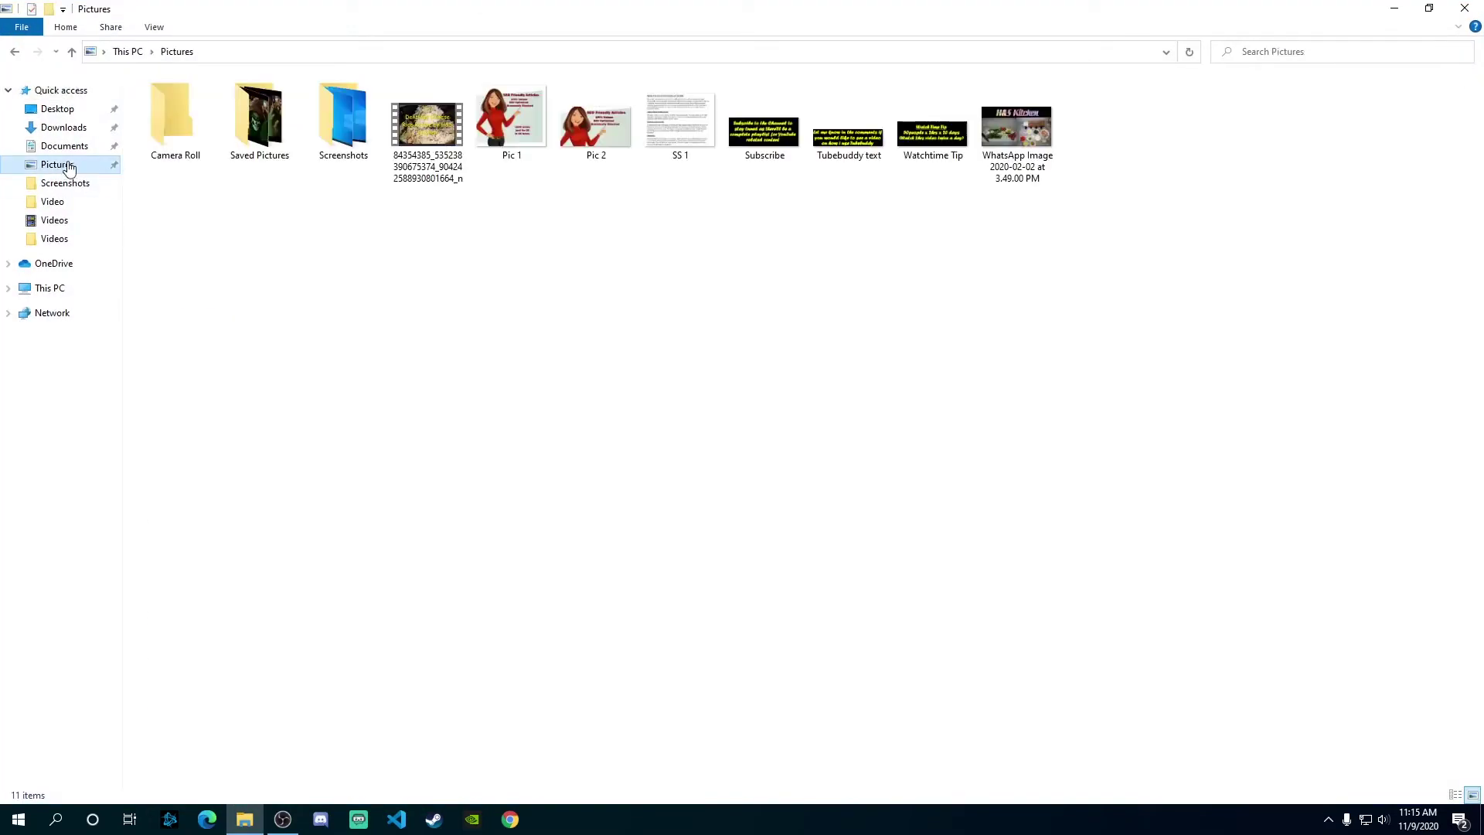
{"action": "double_click", "coordinate": [317, 114]}
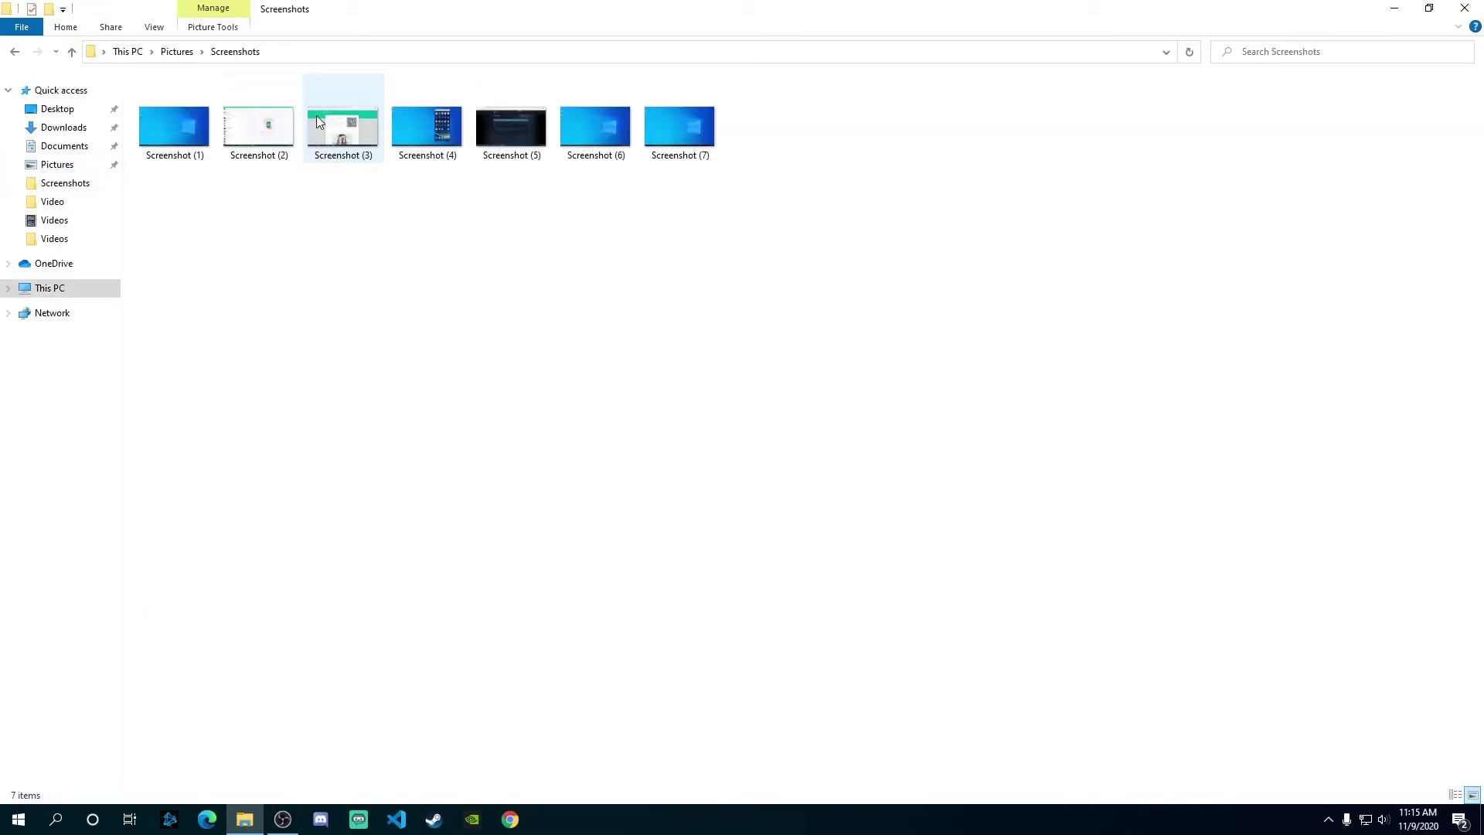
{"action": "double_click", "coordinate": [685, 133]}
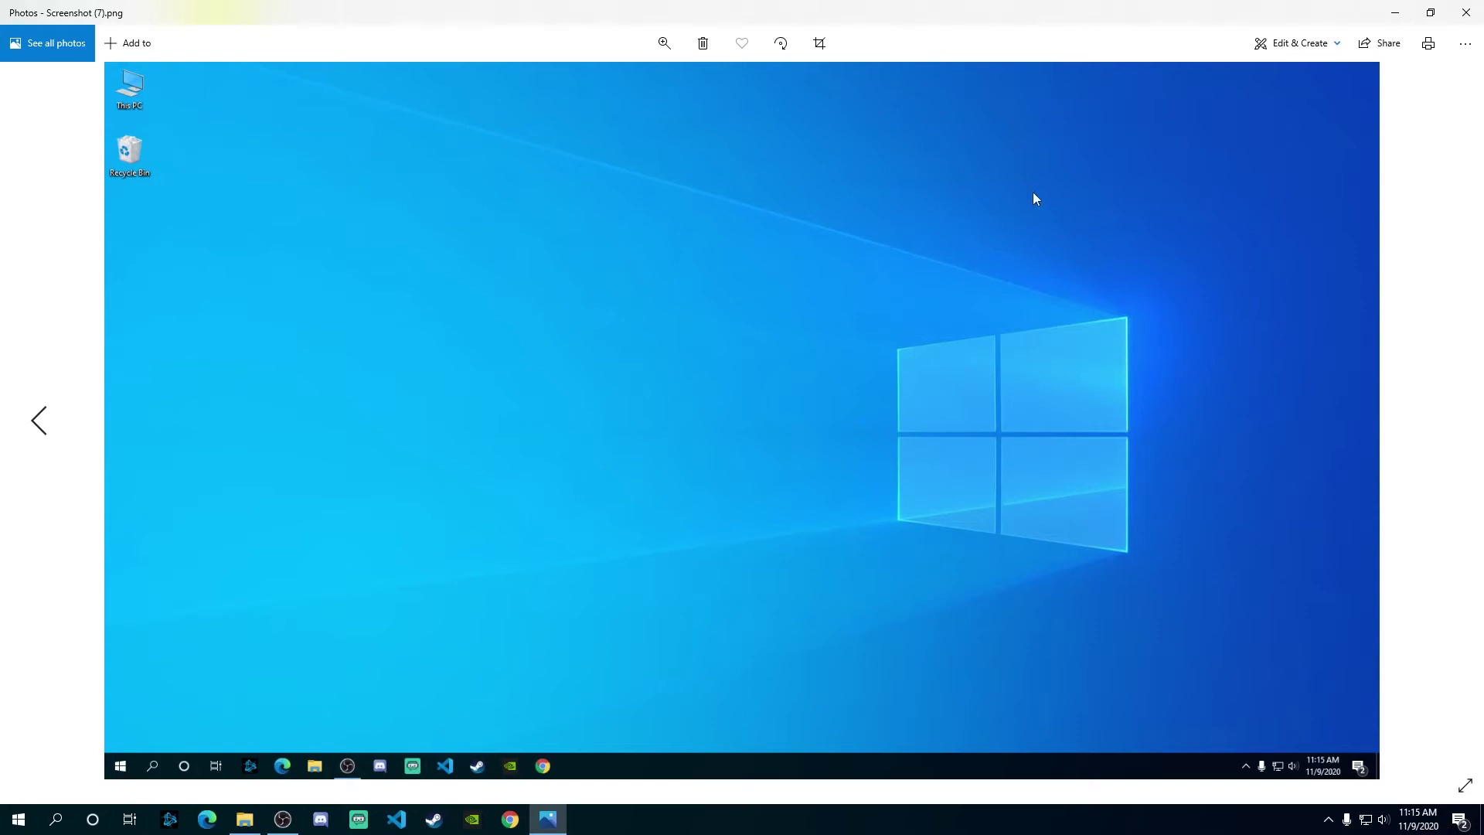
{"action": "left_click", "coordinate": [1467, 17]}
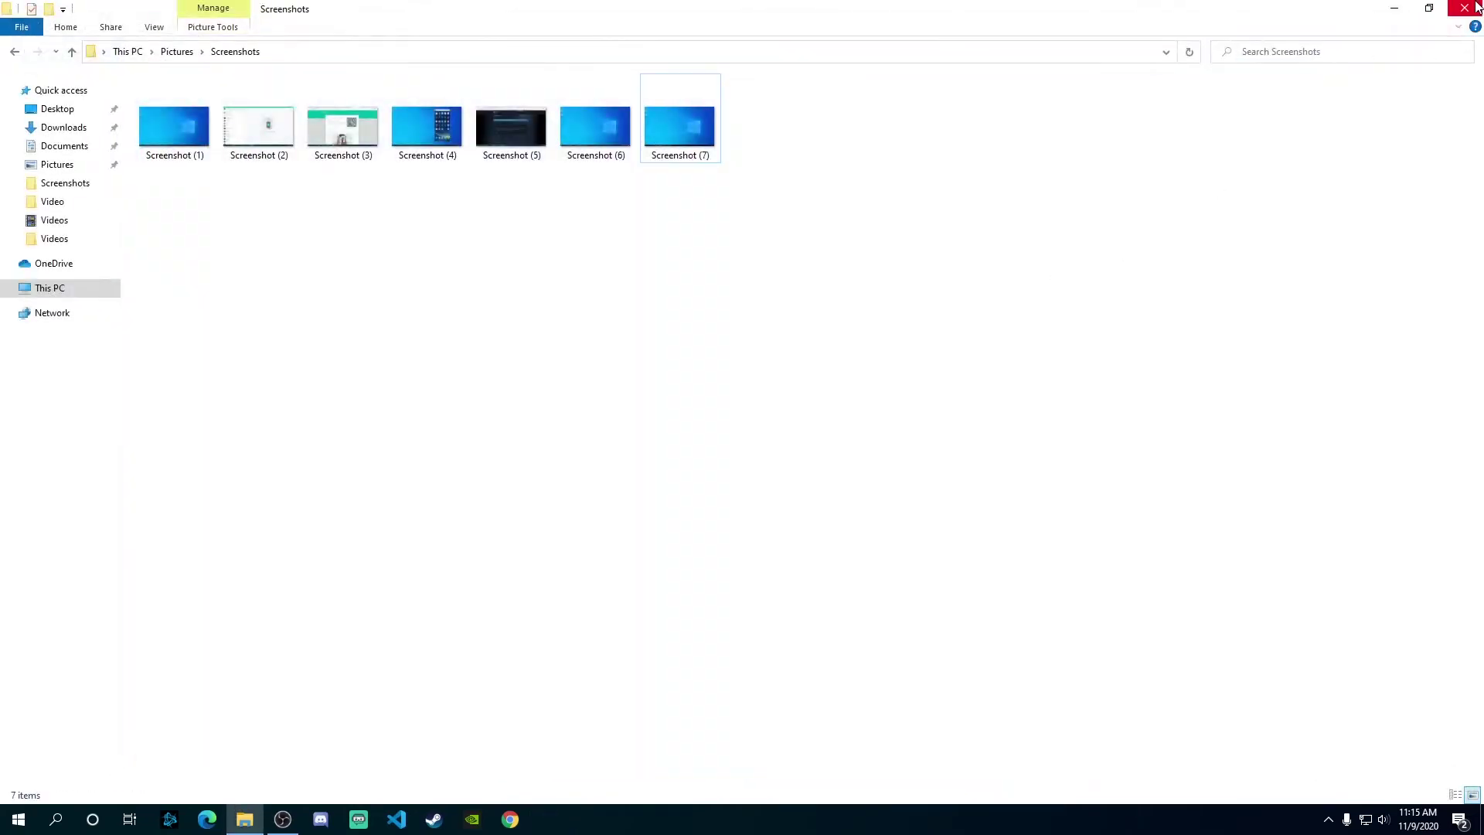
{"action": "left_click", "coordinate": [1466, 10]}
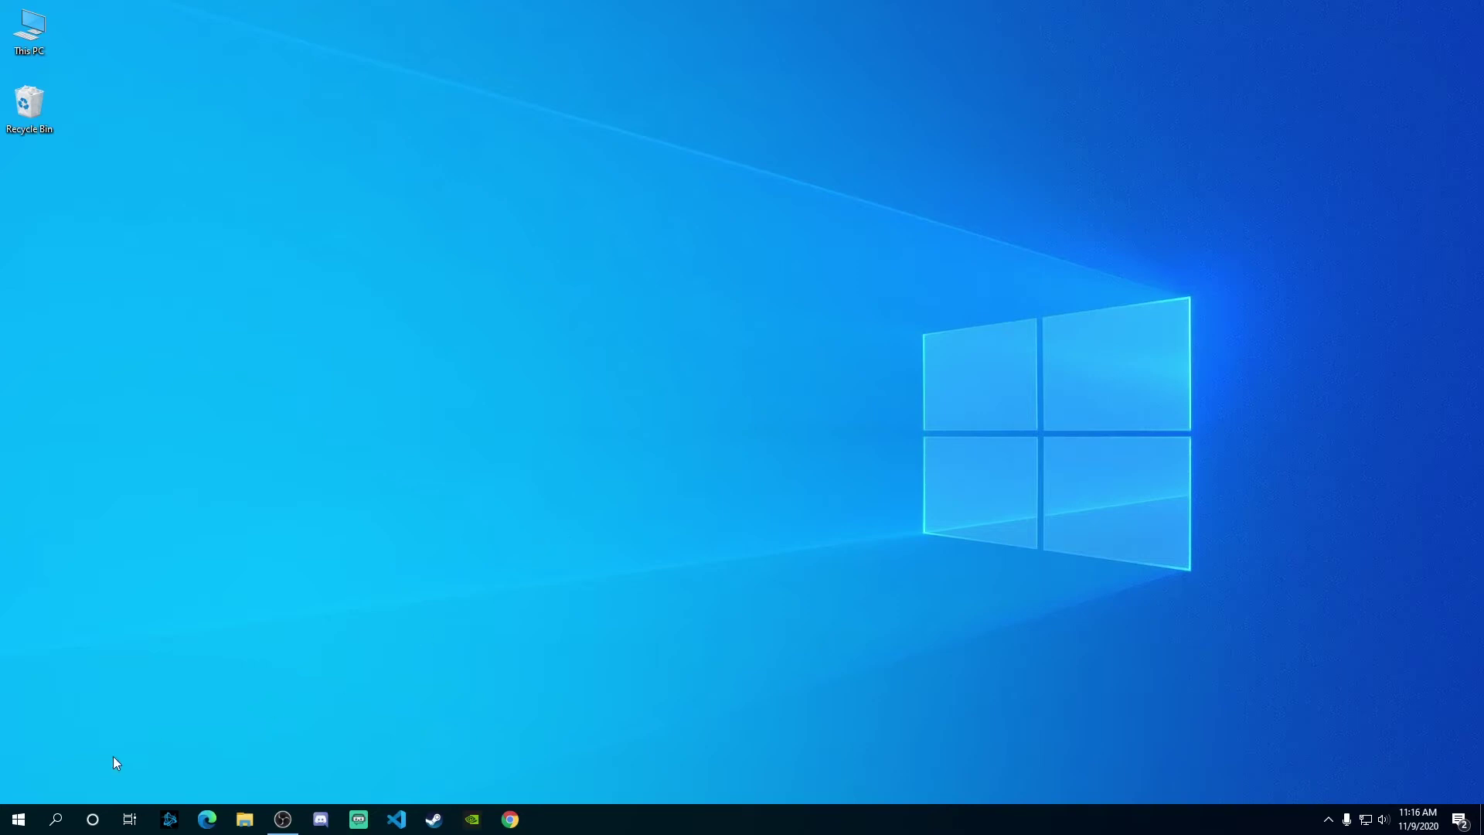
- Search Windows for "snip" and open the Snip & Sketch app
{"action": "left_click", "coordinate": [55, 818]}
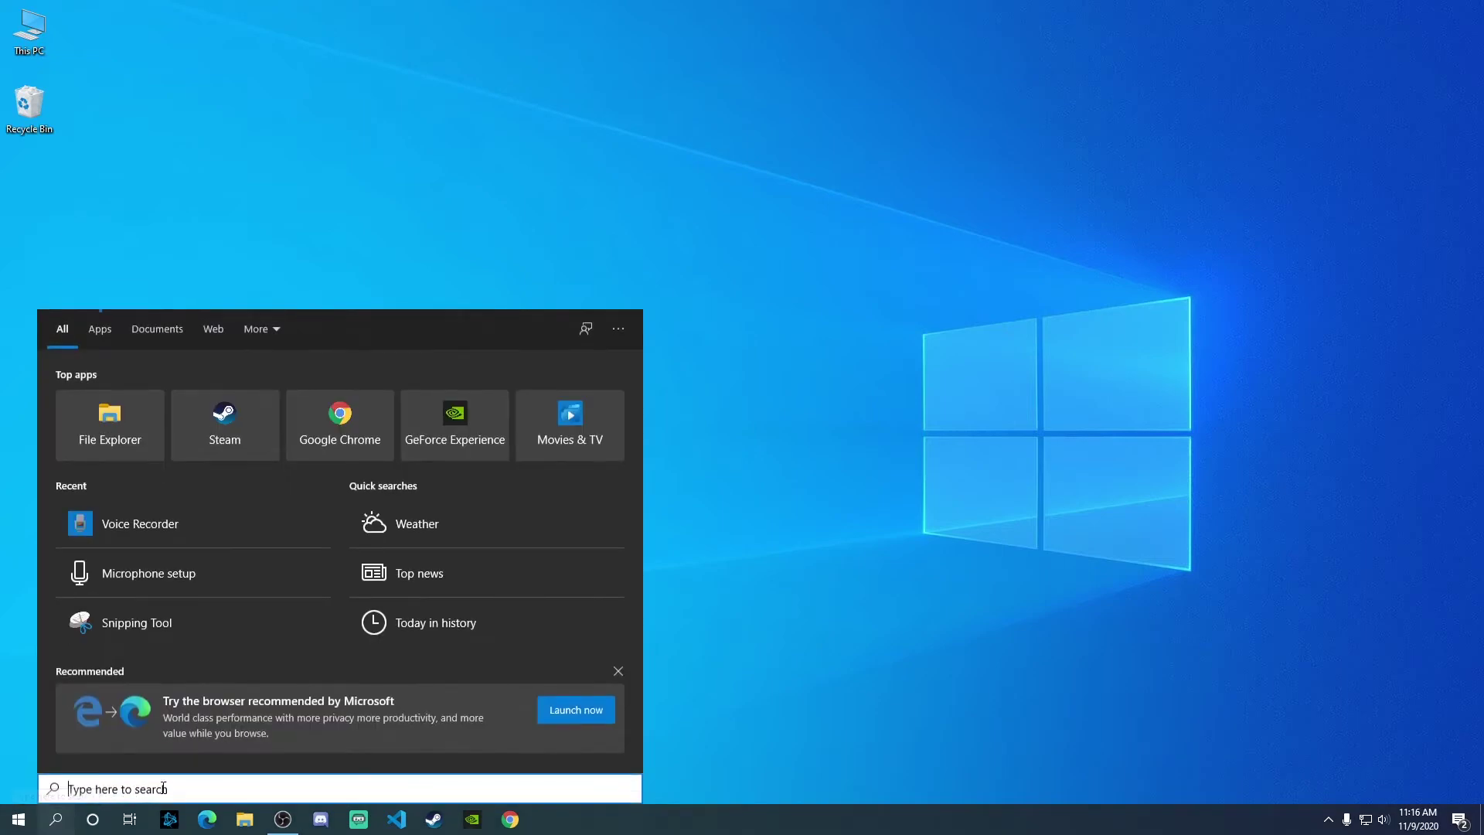
{"action": "type", "text": "snip"}
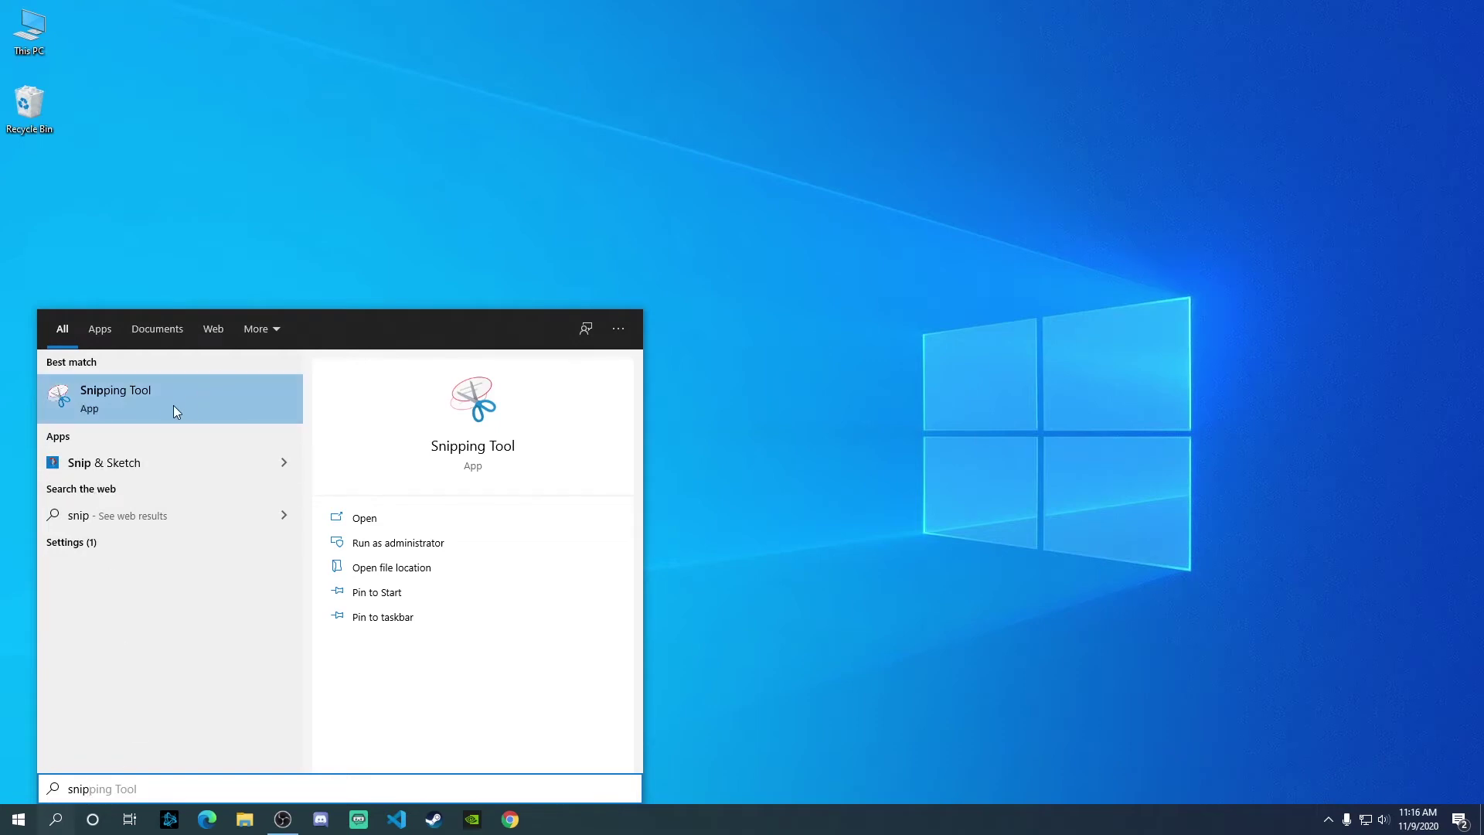
{"action": "left_click", "coordinate": [112, 462]}
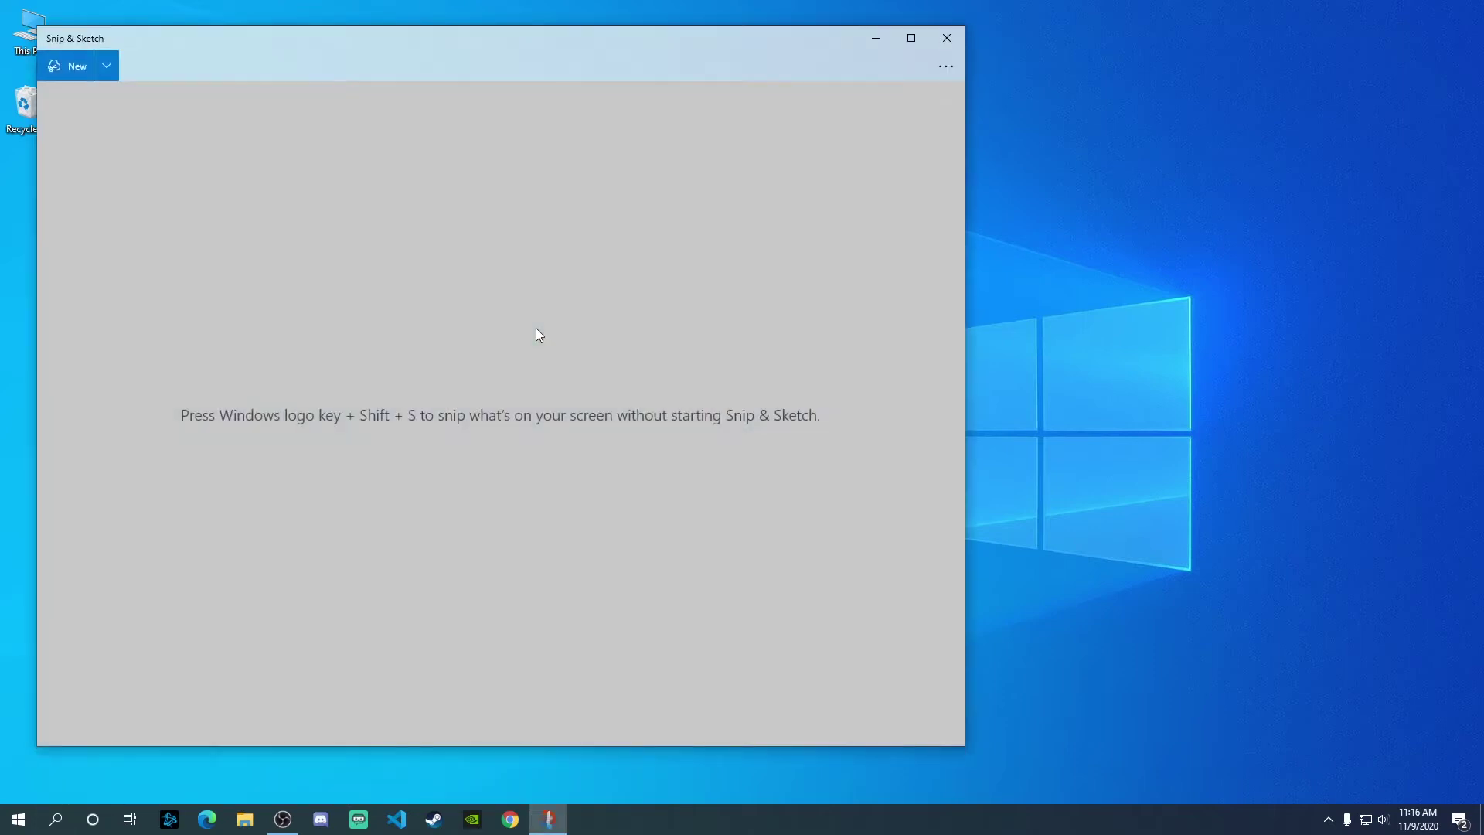
- Capture a new rectangular snip of the desktop area around the Windows logo
{"action": "left_click", "coordinate": [60, 62]}
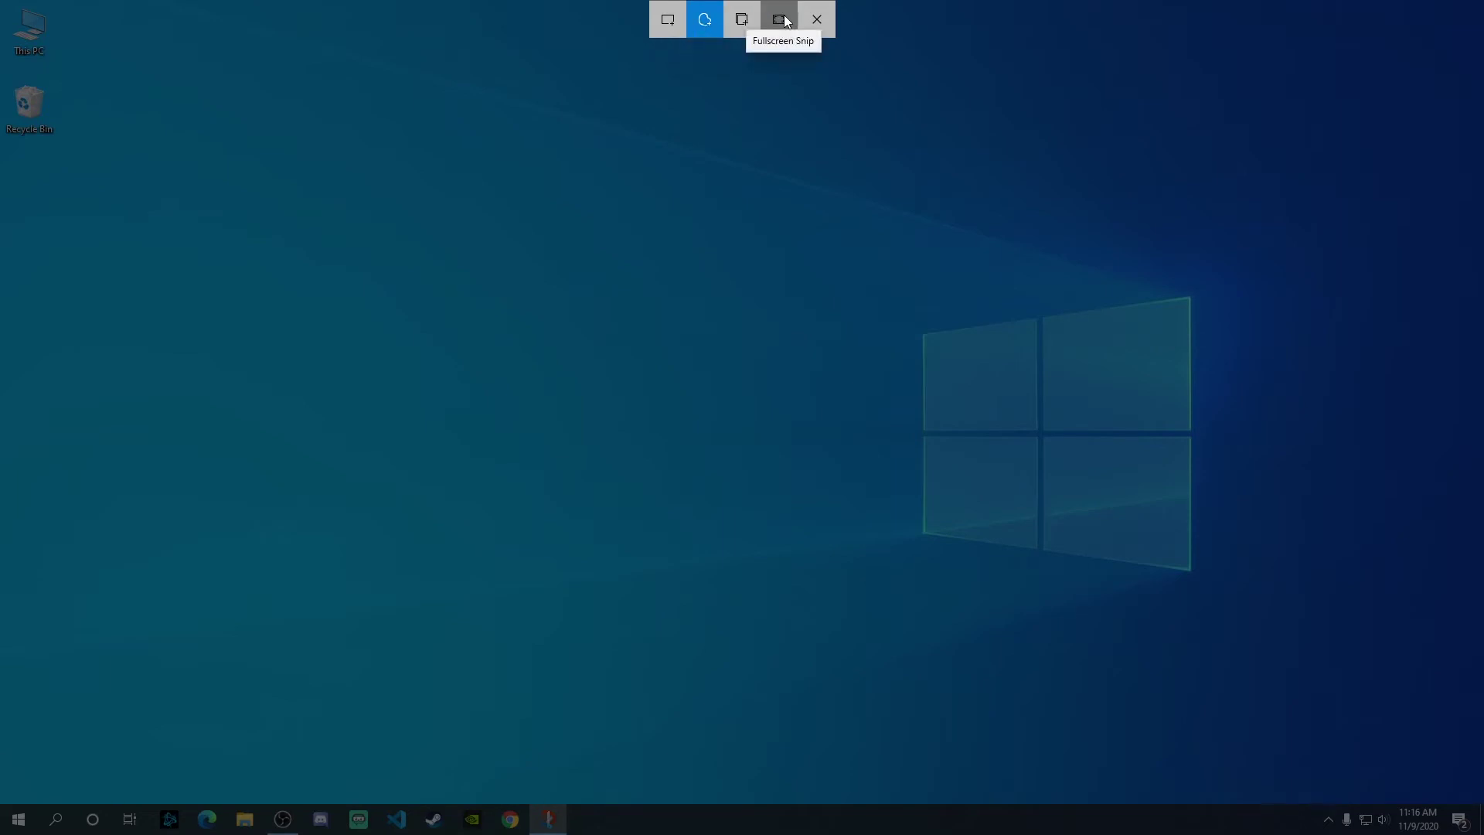
{"action": "left_click", "coordinate": [667, 21]}
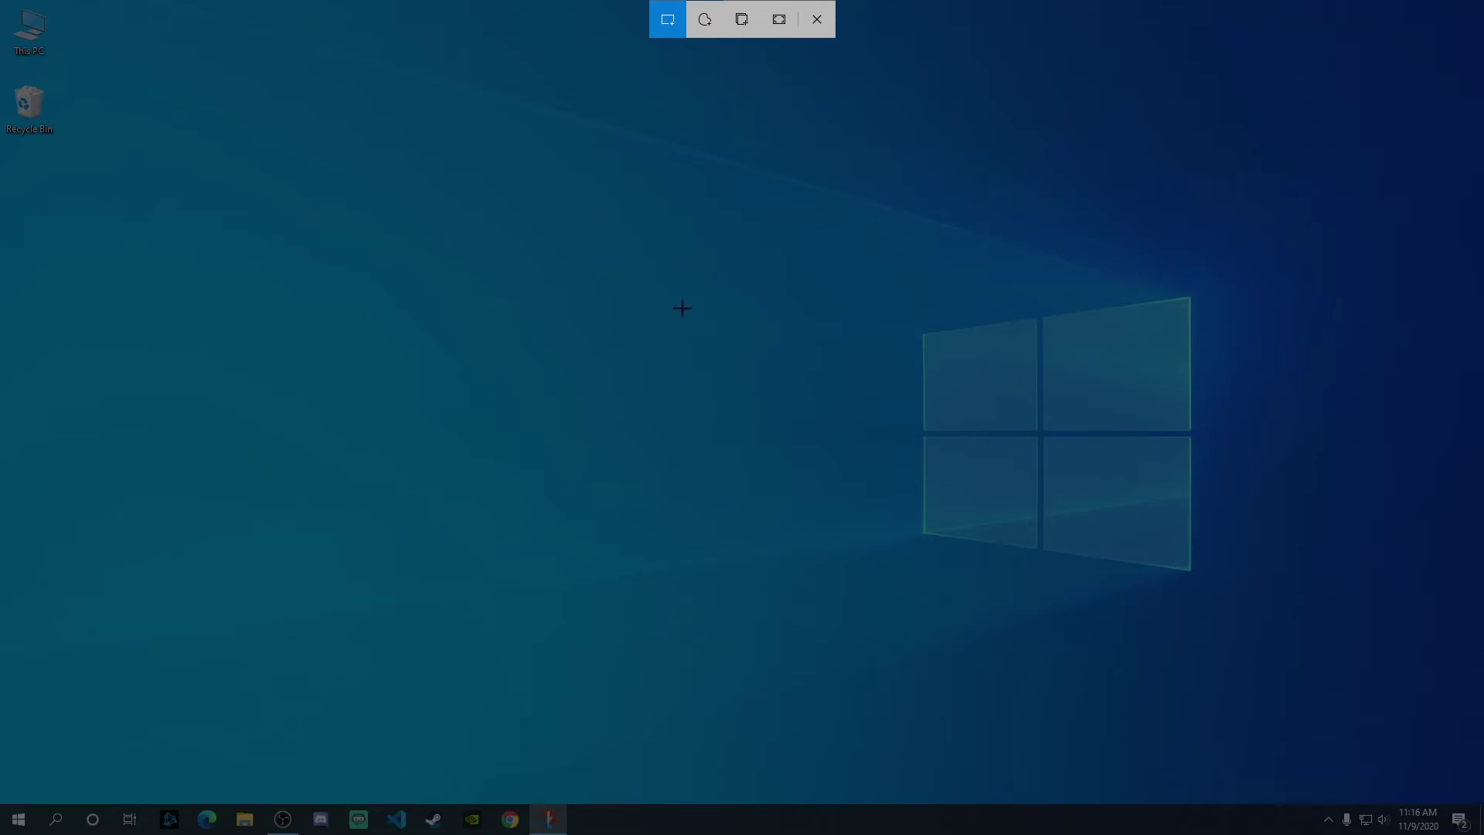
{"action": "left_click_drag", "start_coordinate": [706, 224], "coordinate": [1392, 628]}
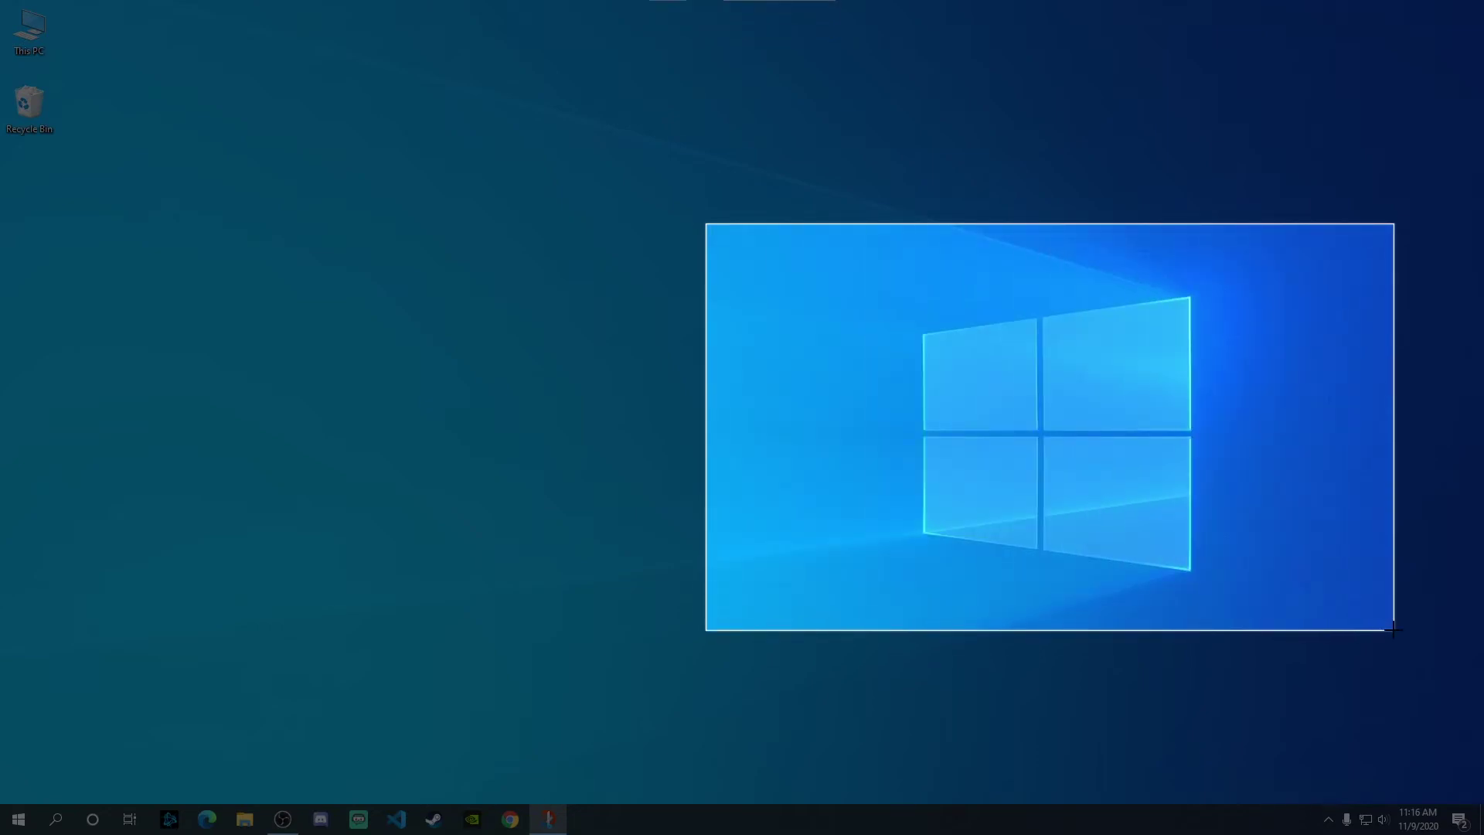
{"action": "left_click_drag", "start_coordinate": [1392, 628], "coordinate": [1392, 629]}
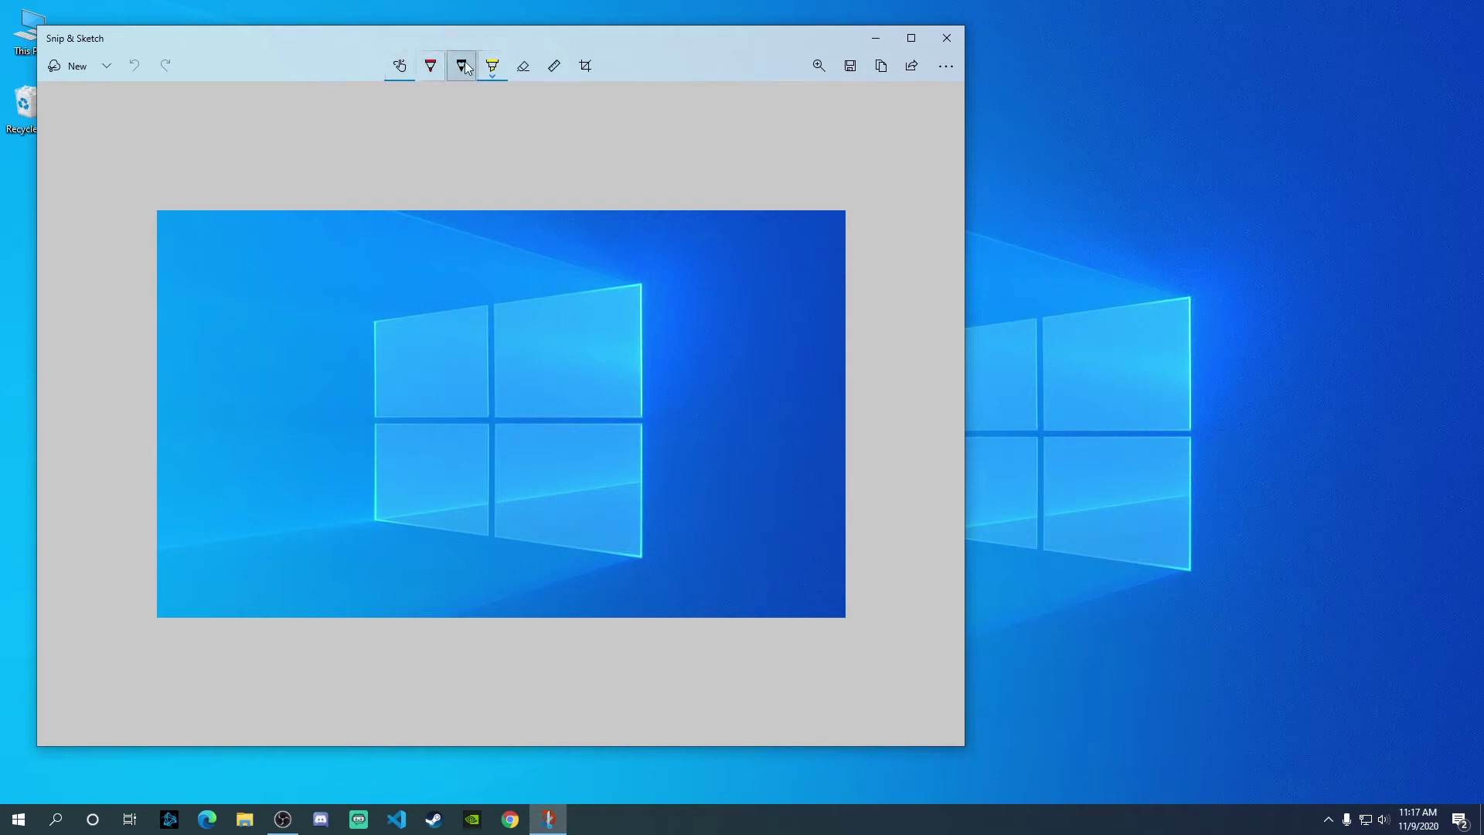
- Set the ballpoint pen to bright yellow and draw a freehand curved line around and across the Windows logo
{"action": "left_click", "coordinate": [439, 66]}
{"action": "left_click", "coordinate": [430, 75]}
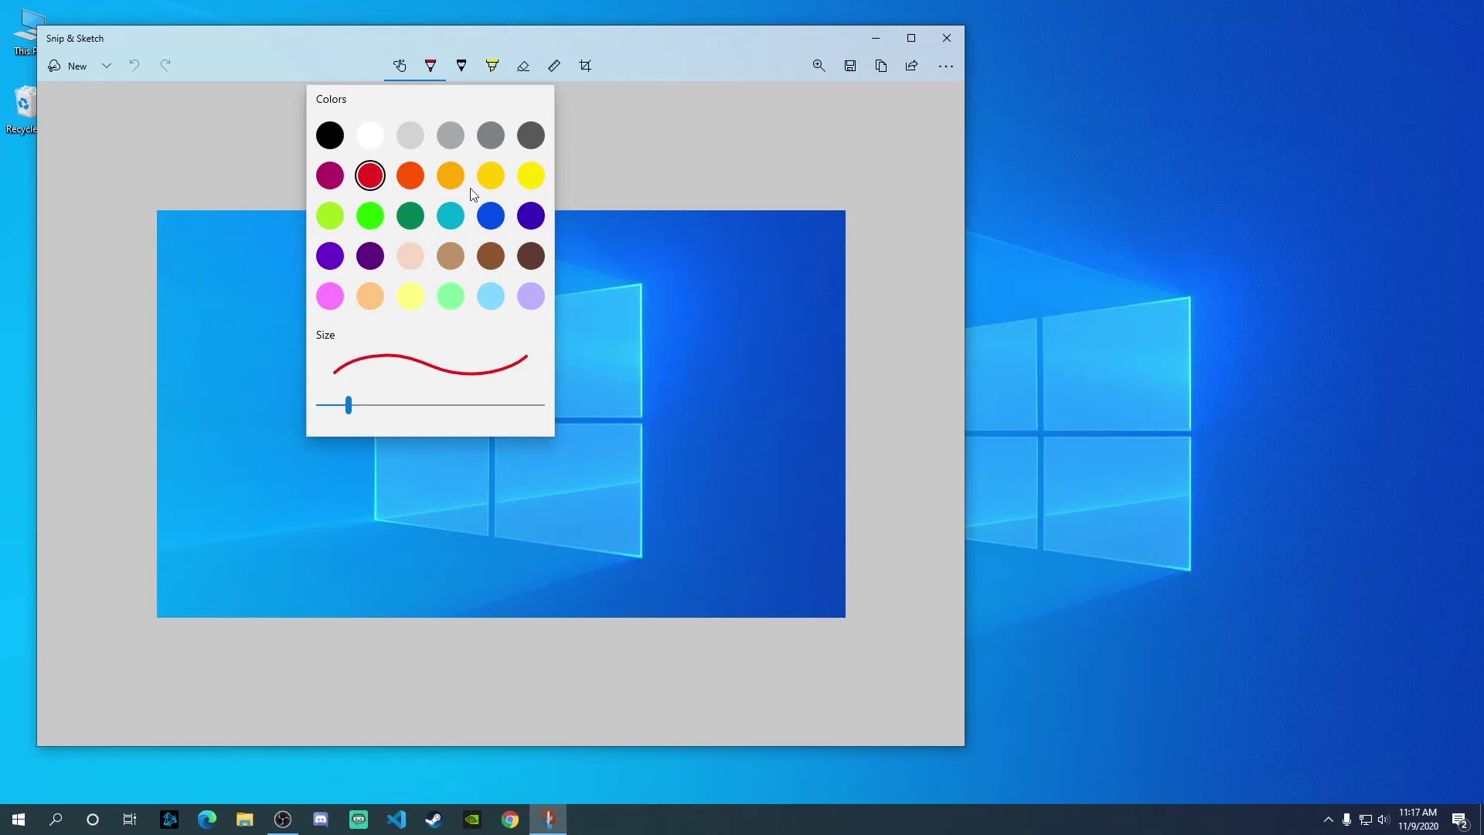
{"action": "left_click", "coordinate": [531, 176]}
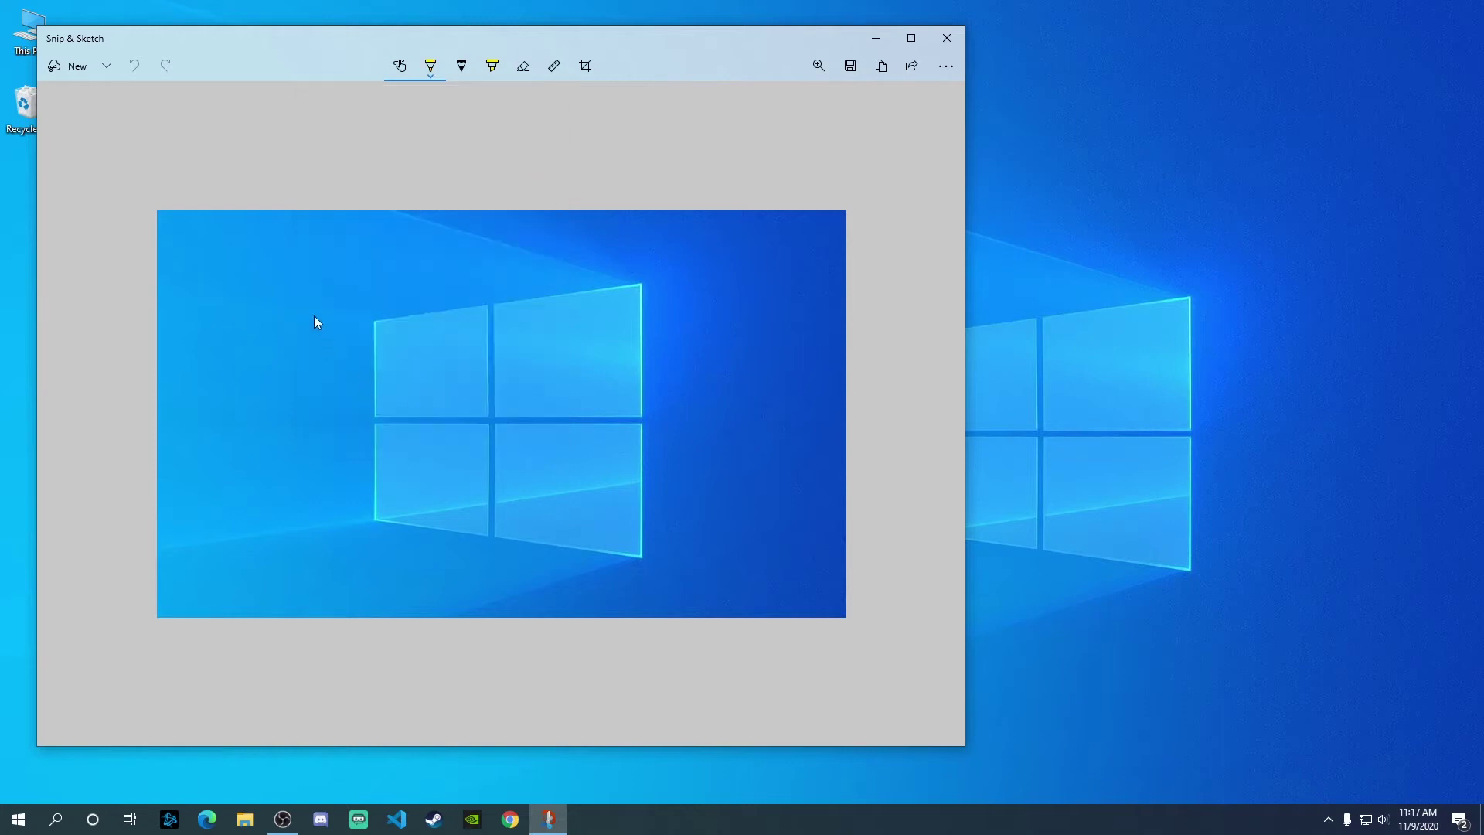
{"action": "mouse_move", "coordinate": [314, 315]}
{"action": "left_mouse_down"}
{"action": "mouse_move", "coordinate": [315, 371]}
{"action": "mouse_move", "coordinate": [370, 529]}
{"action": "mouse_move", "coordinate": [698, 504]}
{"action": "mouse_move", "coordinate": [539, 309]}
{"action": "mouse_move", "coordinate": [401, 306]}
{"action": "left_mouse_up"}
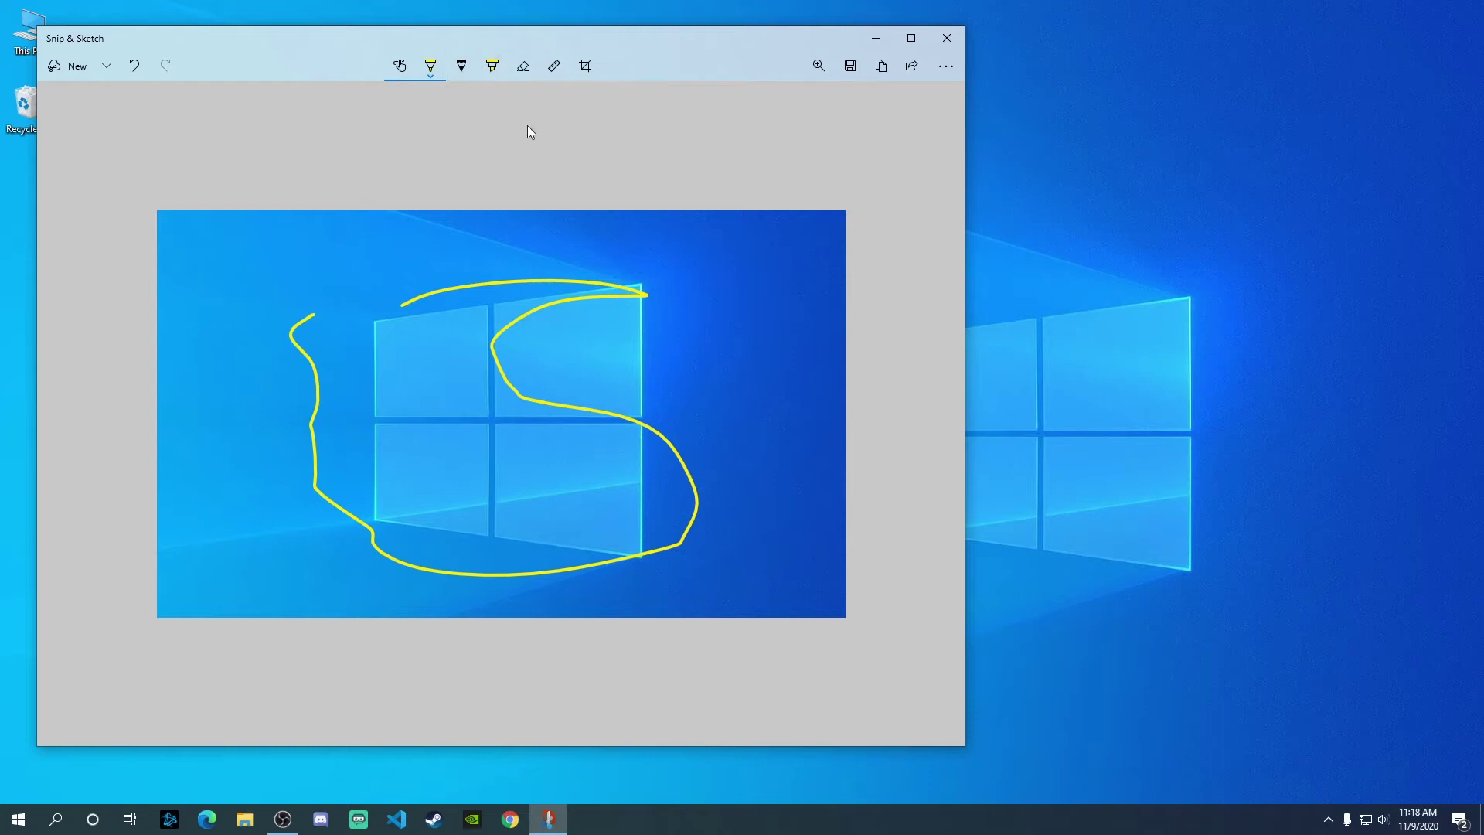
- Set the highlighter's colour to magenta and its size to 34
{"action": "left_click", "coordinate": [492, 73]}
{"action": "left_click", "coordinate": [493, 77]}
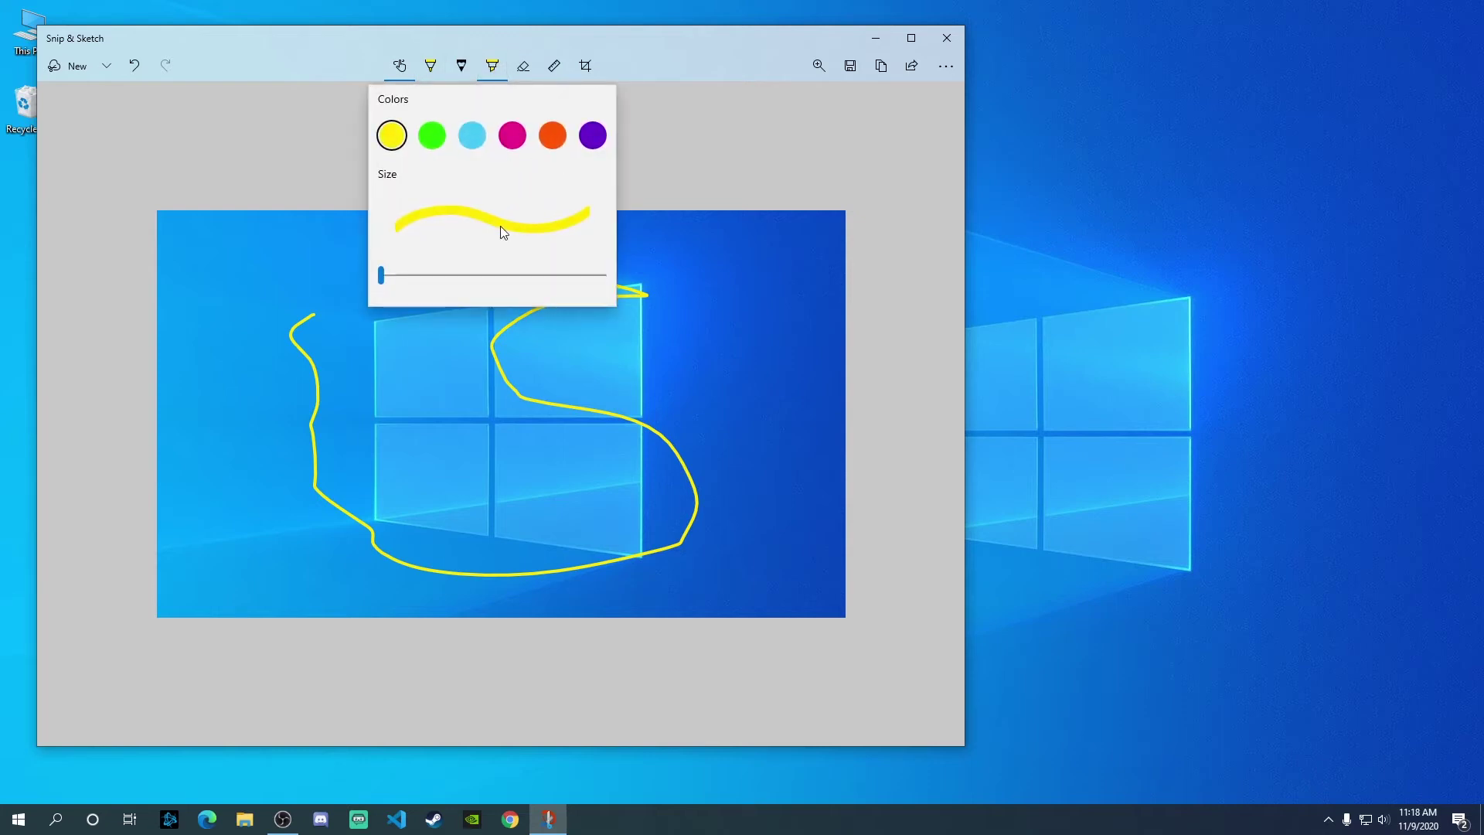
{"action": "left_click", "coordinate": [510, 137]}
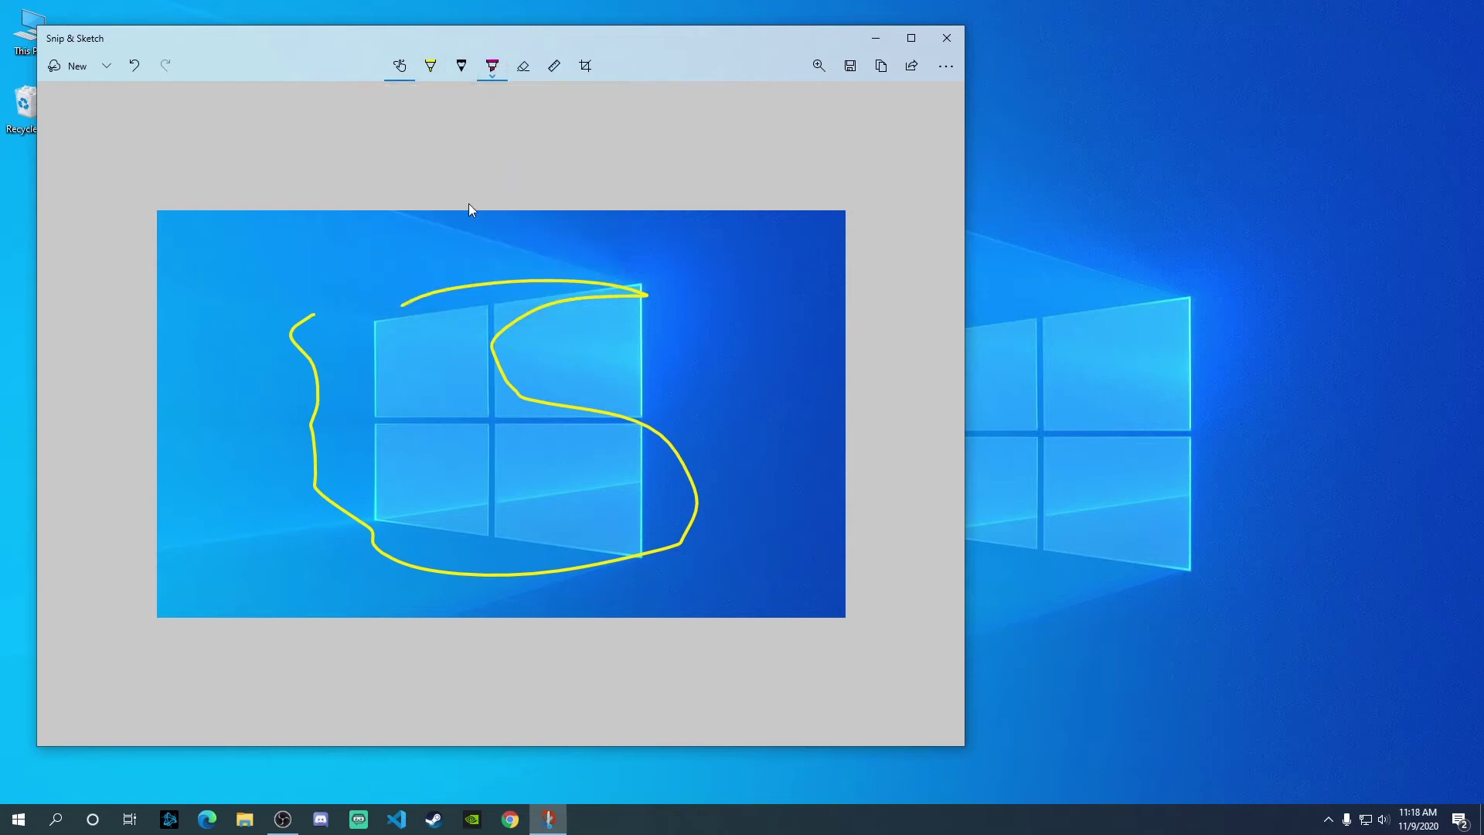
{"action": "left_click", "coordinate": [492, 66]}
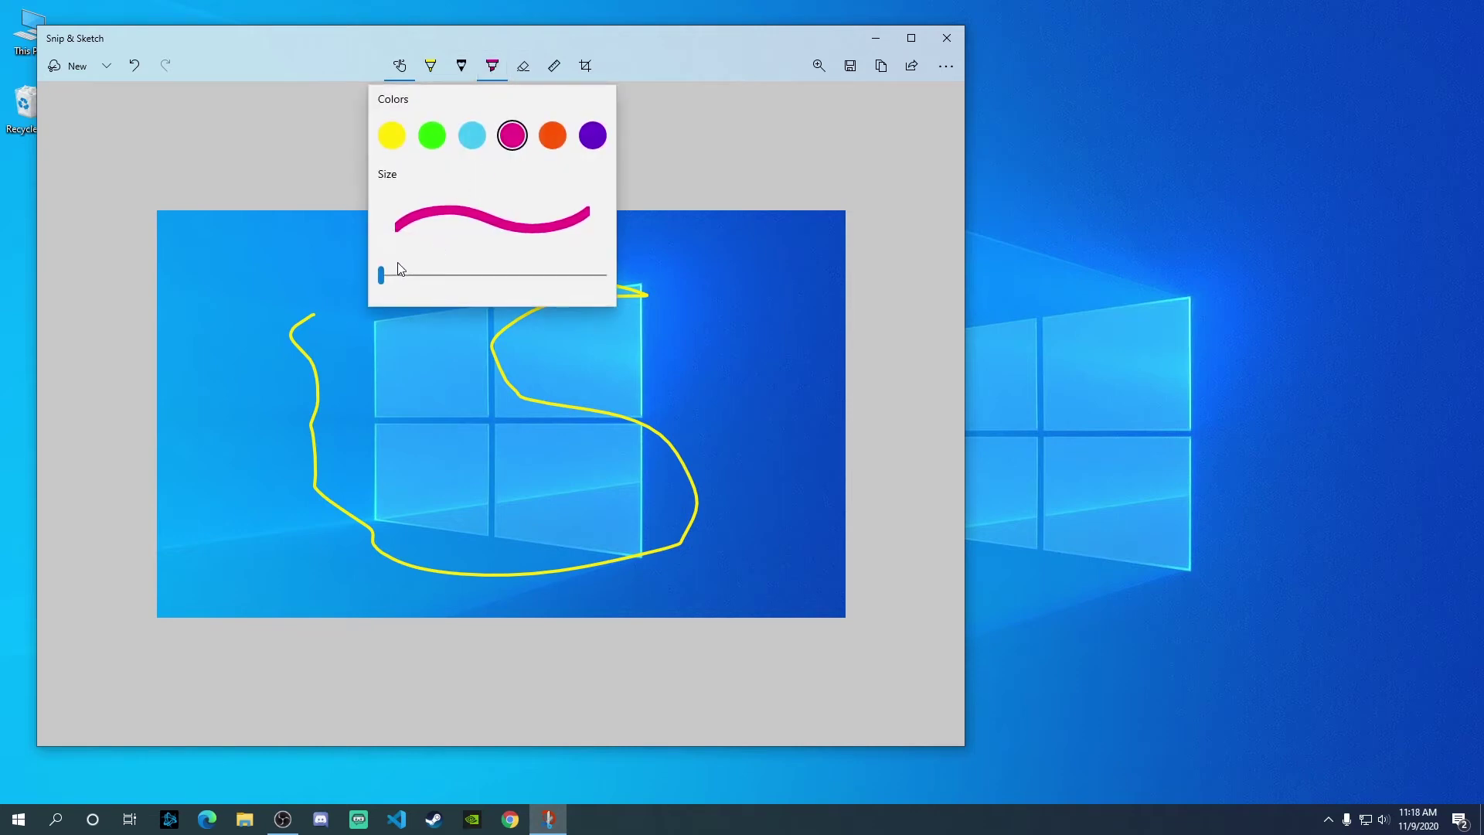
{"action": "left_click_drag", "start_coordinate": [380, 274], "coordinate": [399, 276]}
{"action": "left_click_drag", "start_coordinate": [408, 278], "coordinate": [477, 277]}
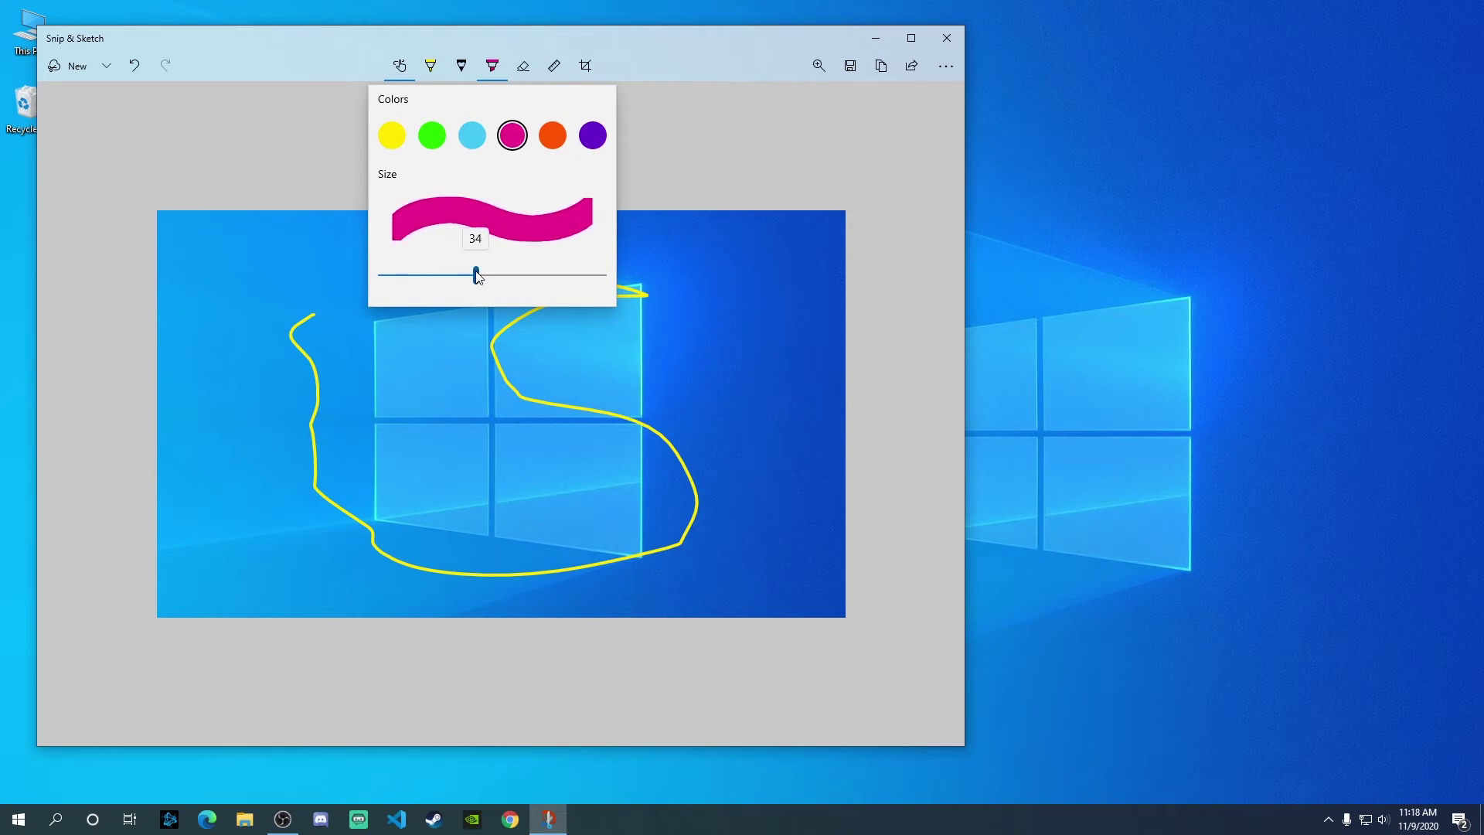
{"action": "left_click", "coordinate": [611, 338]}
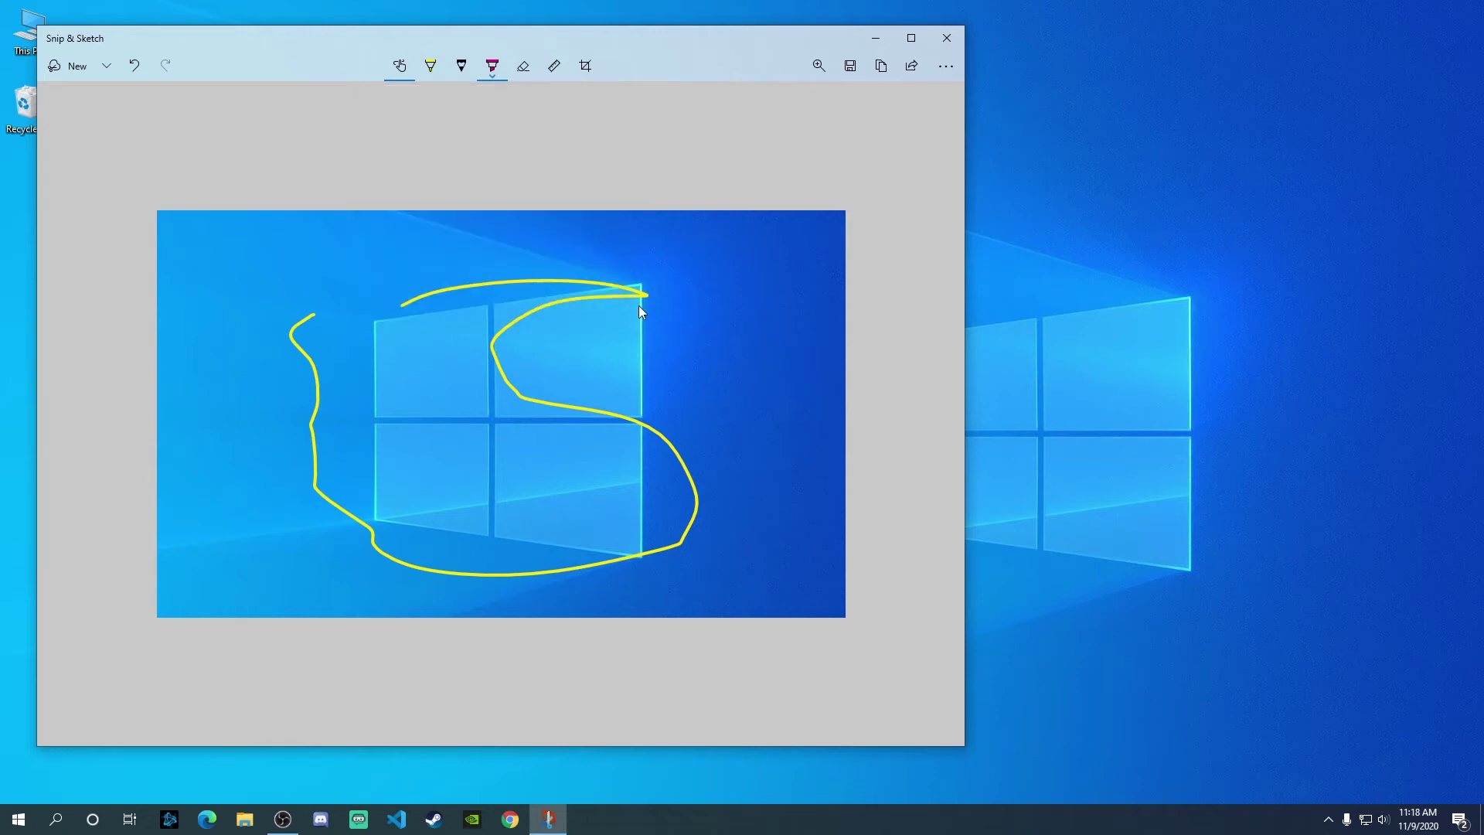
- Draw a straight horizontal black pencil line across the middle of the logo with the ruler, and move the ruler up off the line
{"action": "left_click", "coordinate": [461, 71]}
{"action": "left_click", "coordinate": [461, 71]}
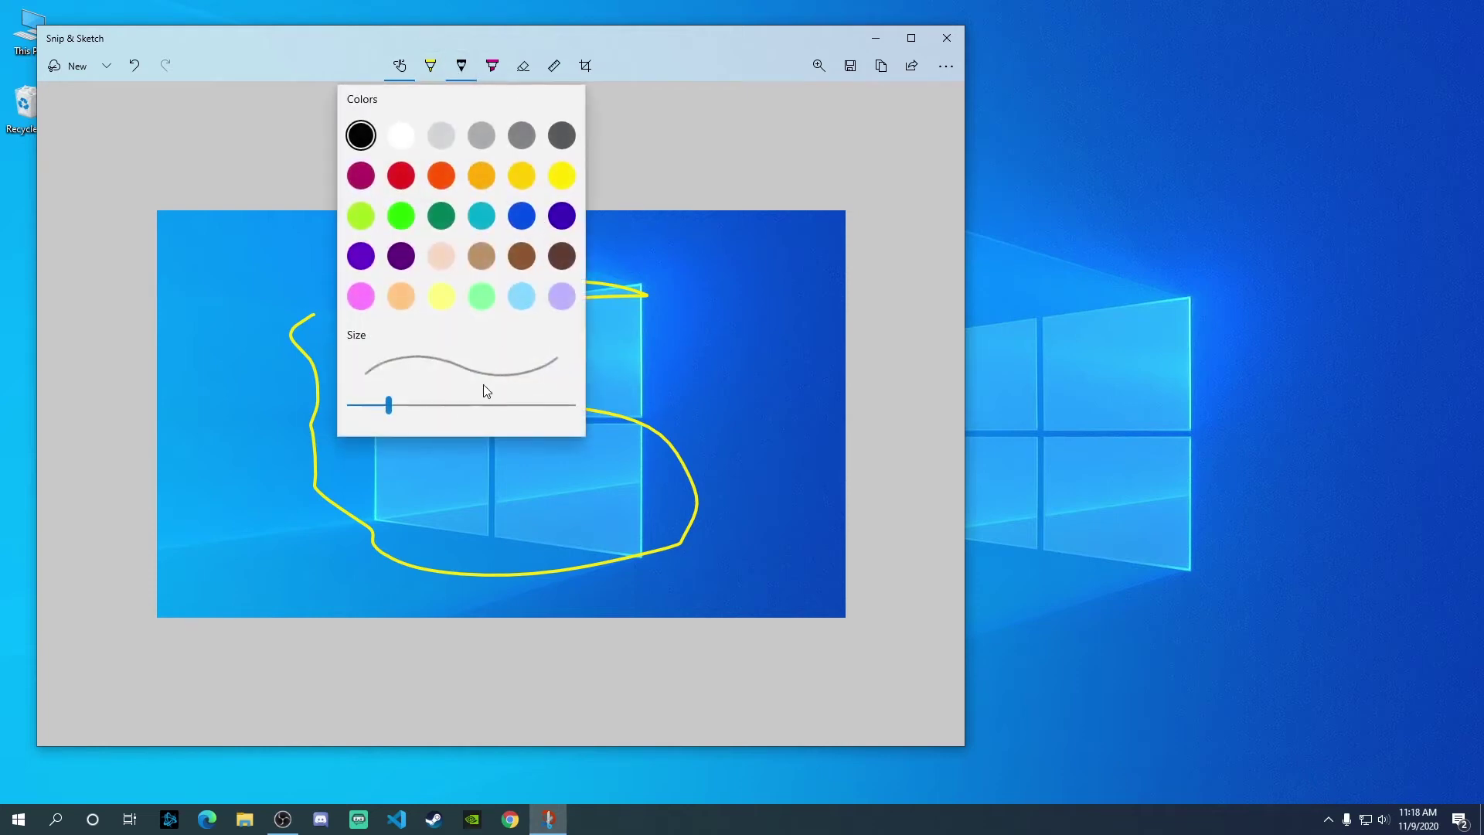
{"action": "mouse_move", "coordinate": [402, 407]}
{"action": "left_mouse_down"}
{"action": "mouse_move", "coordinate": [455, 406]}
{"action": "mouse_move", "coordinate": [387, 410]}
{"action": "left_mouse_up"}
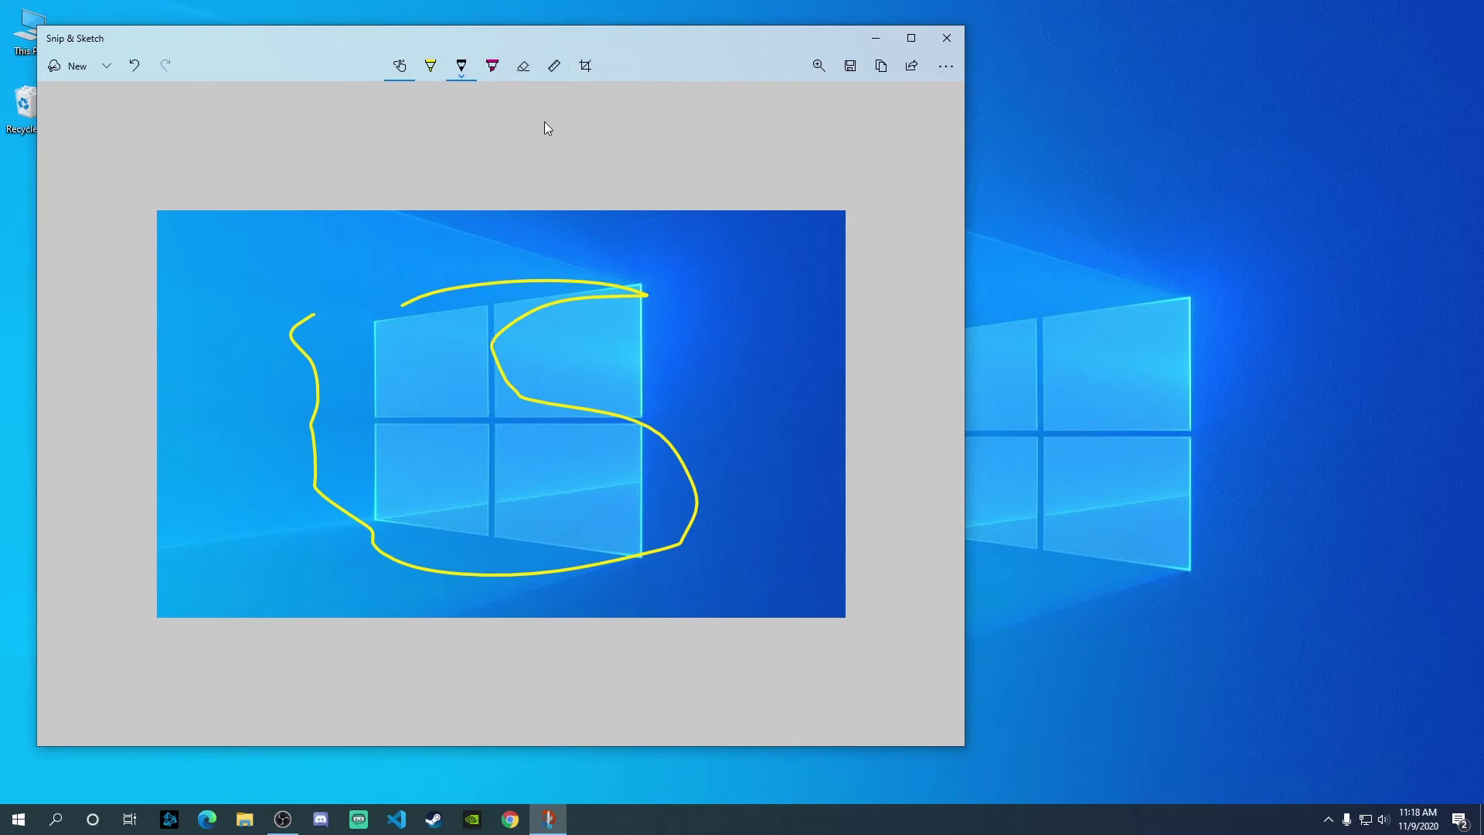
{"action": "left_click", "coordinate": [554, 71]}
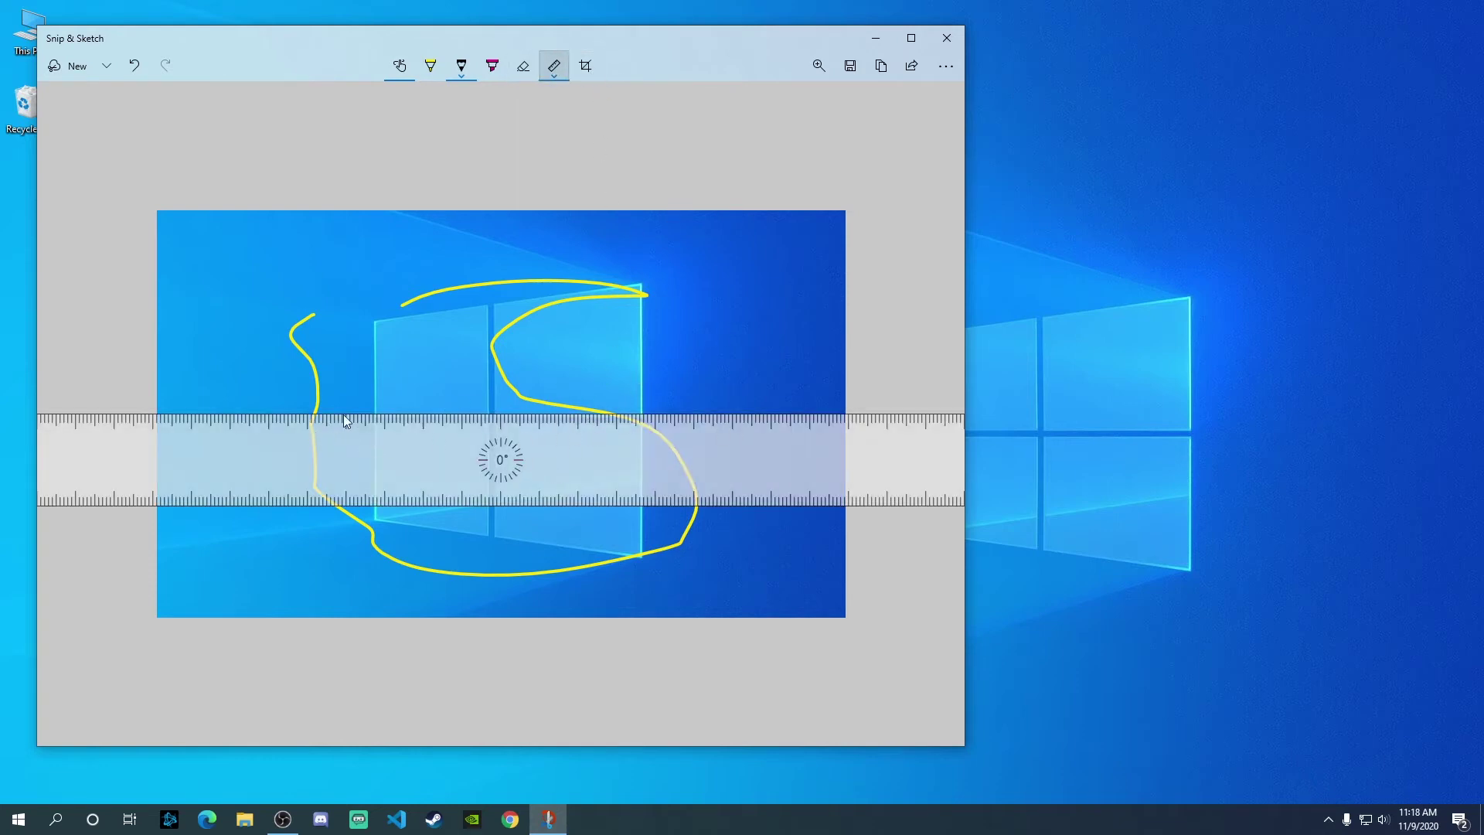
{"action": "left_click_drag", "start_coordinate": [242, 413], "coordinate": [630, 431]}
{"action": "left_click_drag", "start_coordinate": [562, 479], "coordinate": [621, 267]}
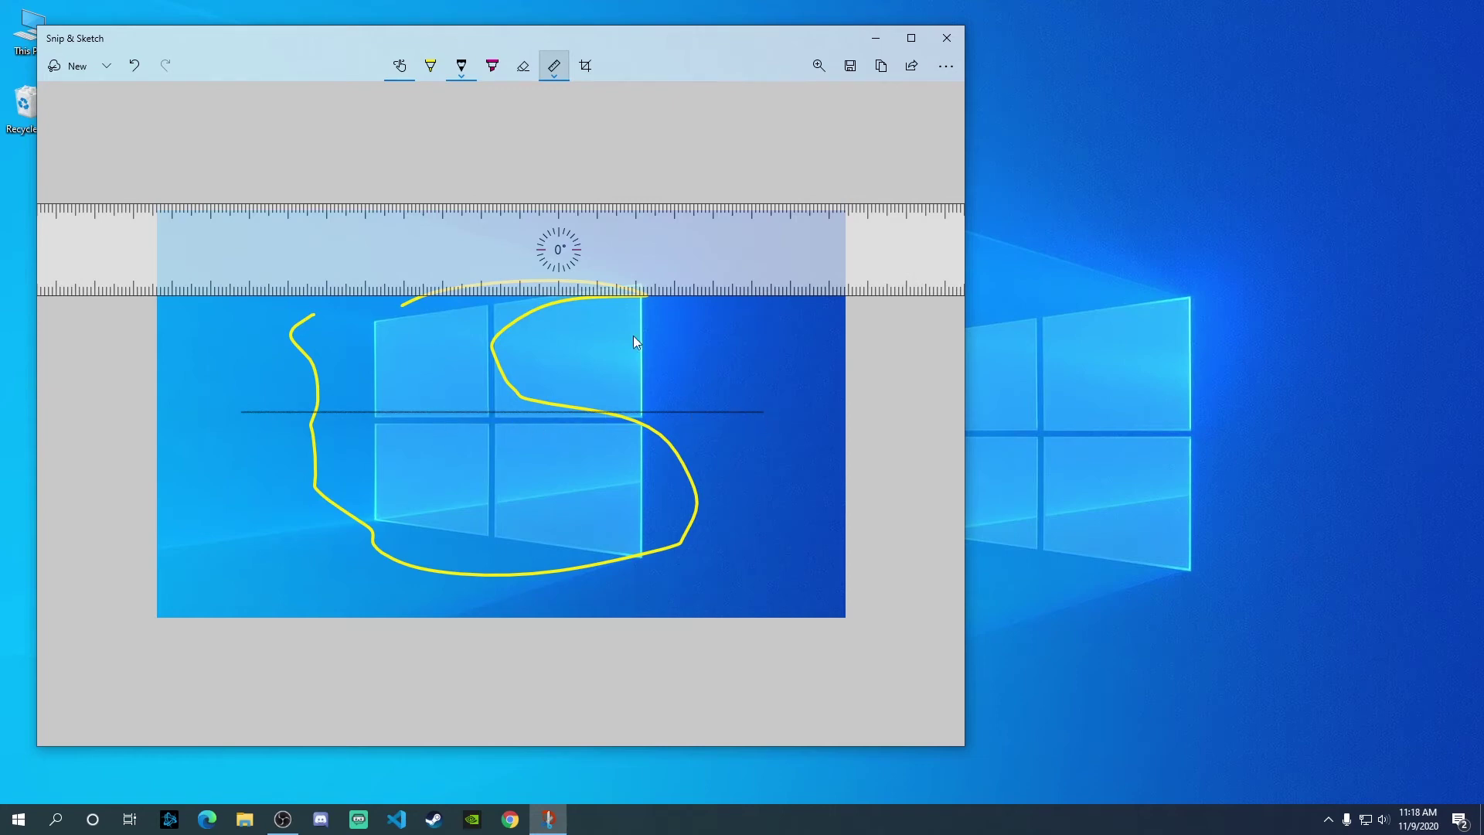
- Draw a full pencil circle around the logo with the protractor, and move the protractor aside and back over the image
{"action": "left_click", "coordinate": [553, 76]}
{"action": "left_click", "coordinate": [555, 147]}
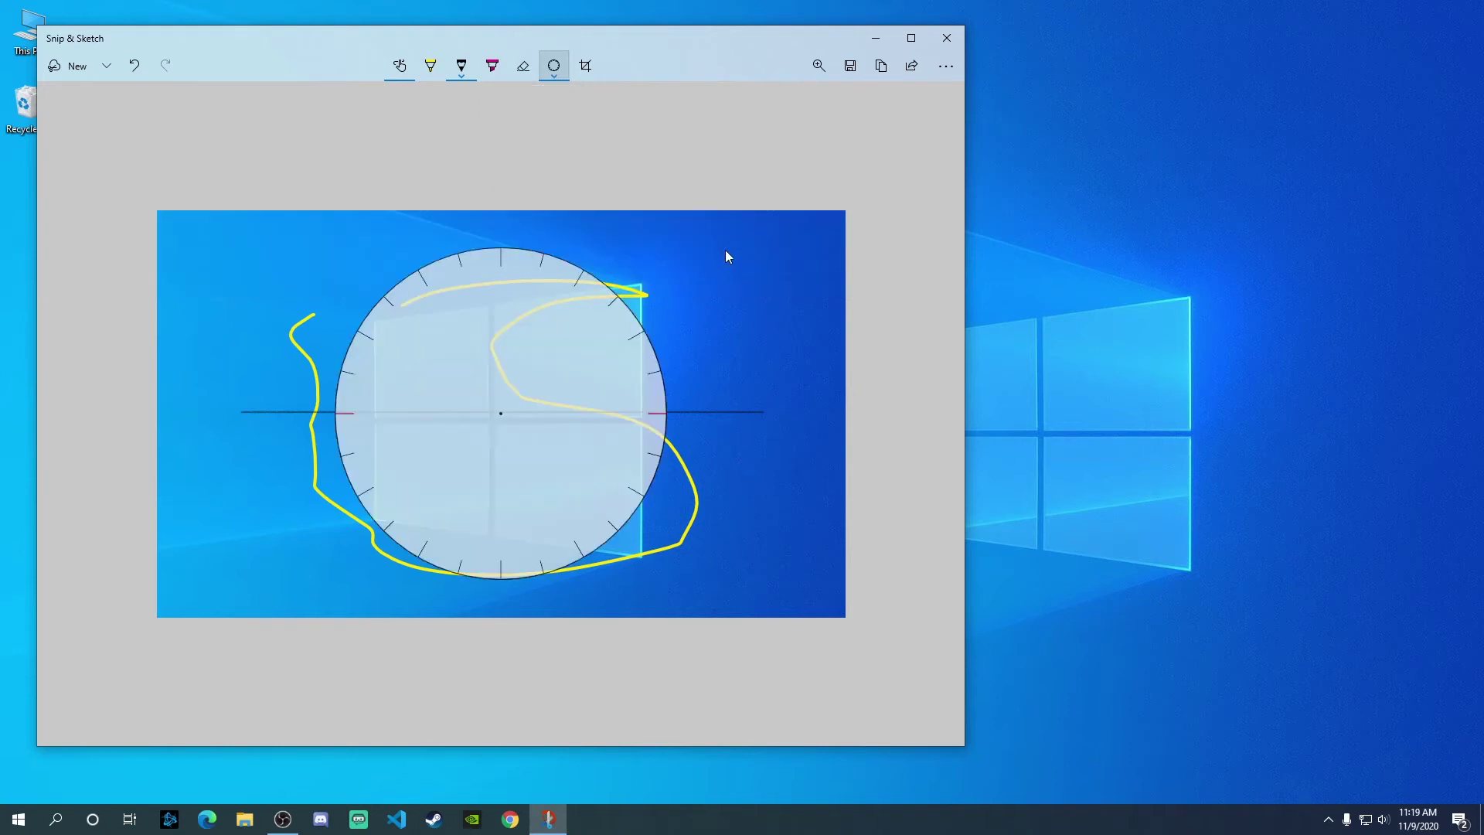
{"action": "left_click_drag", "start_coordinate": [503, 248], "coordinate": [529, 262]}
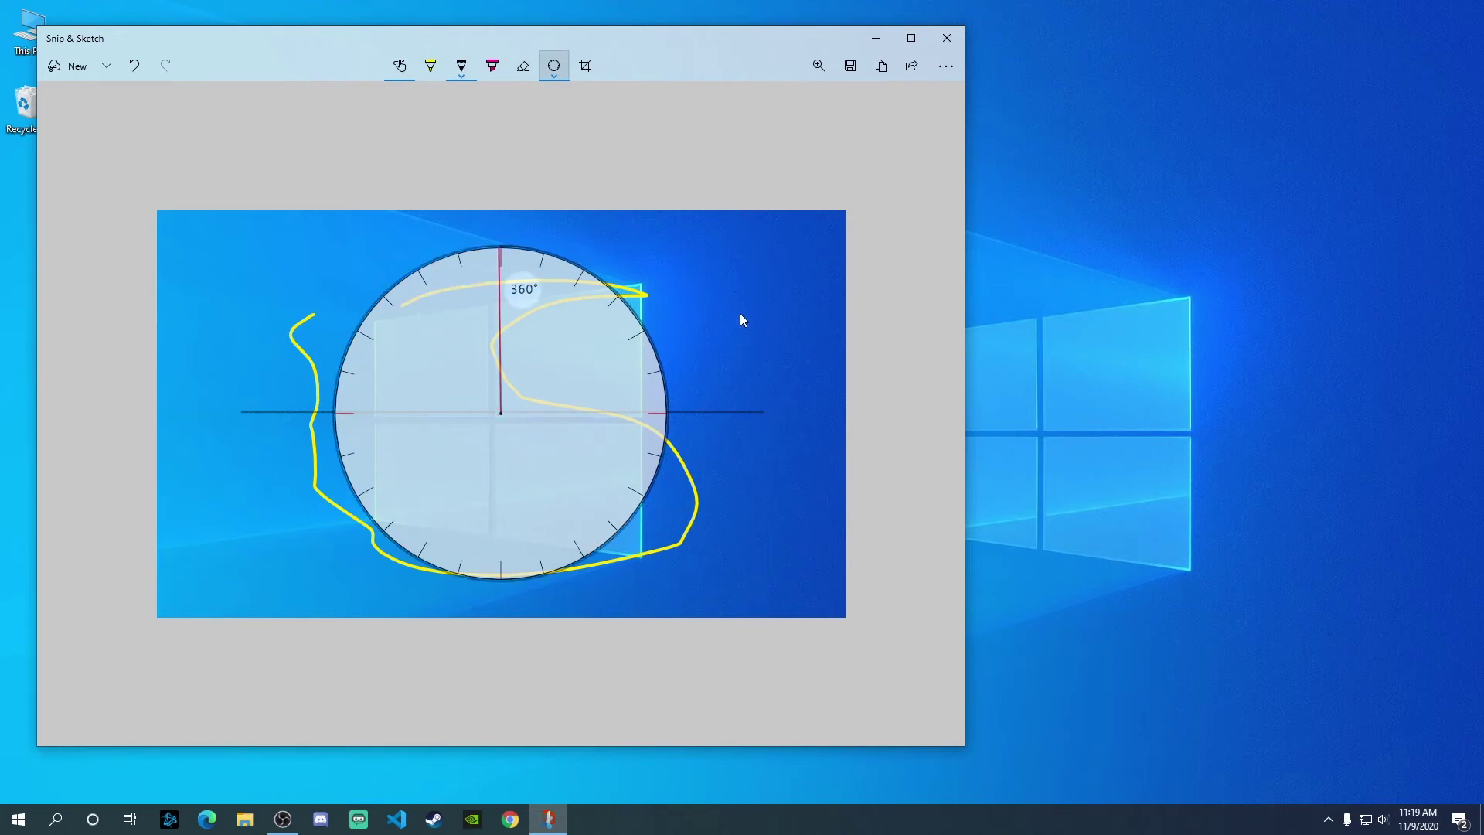
{"action": "left_click_drag", "start_coordinate": [552, 391], "coordinate": [966, 272]}
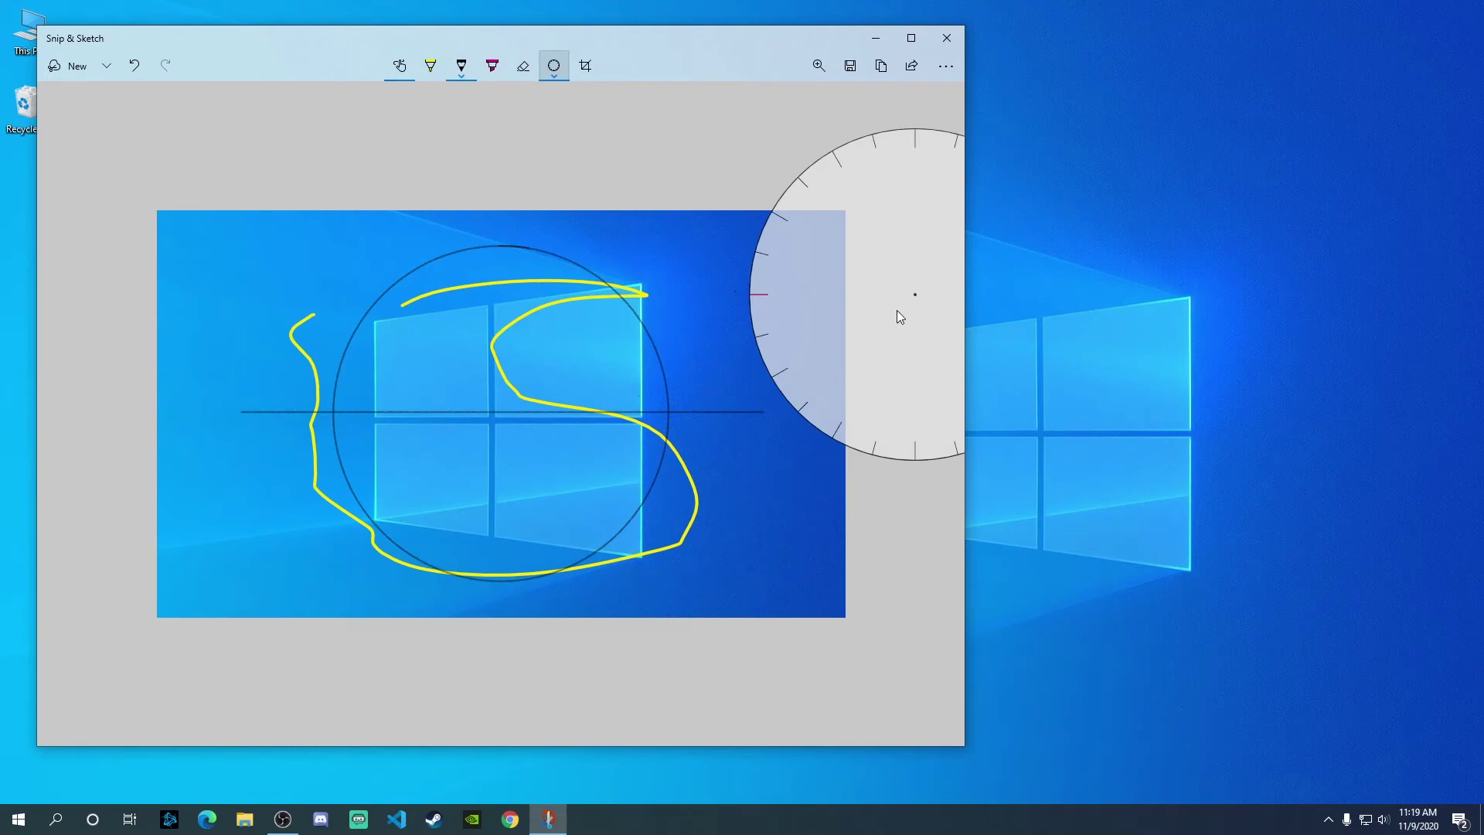
{"action": "left_click_drag", "start_coordinate": [894, 317], "coordinate": [508, 410]}
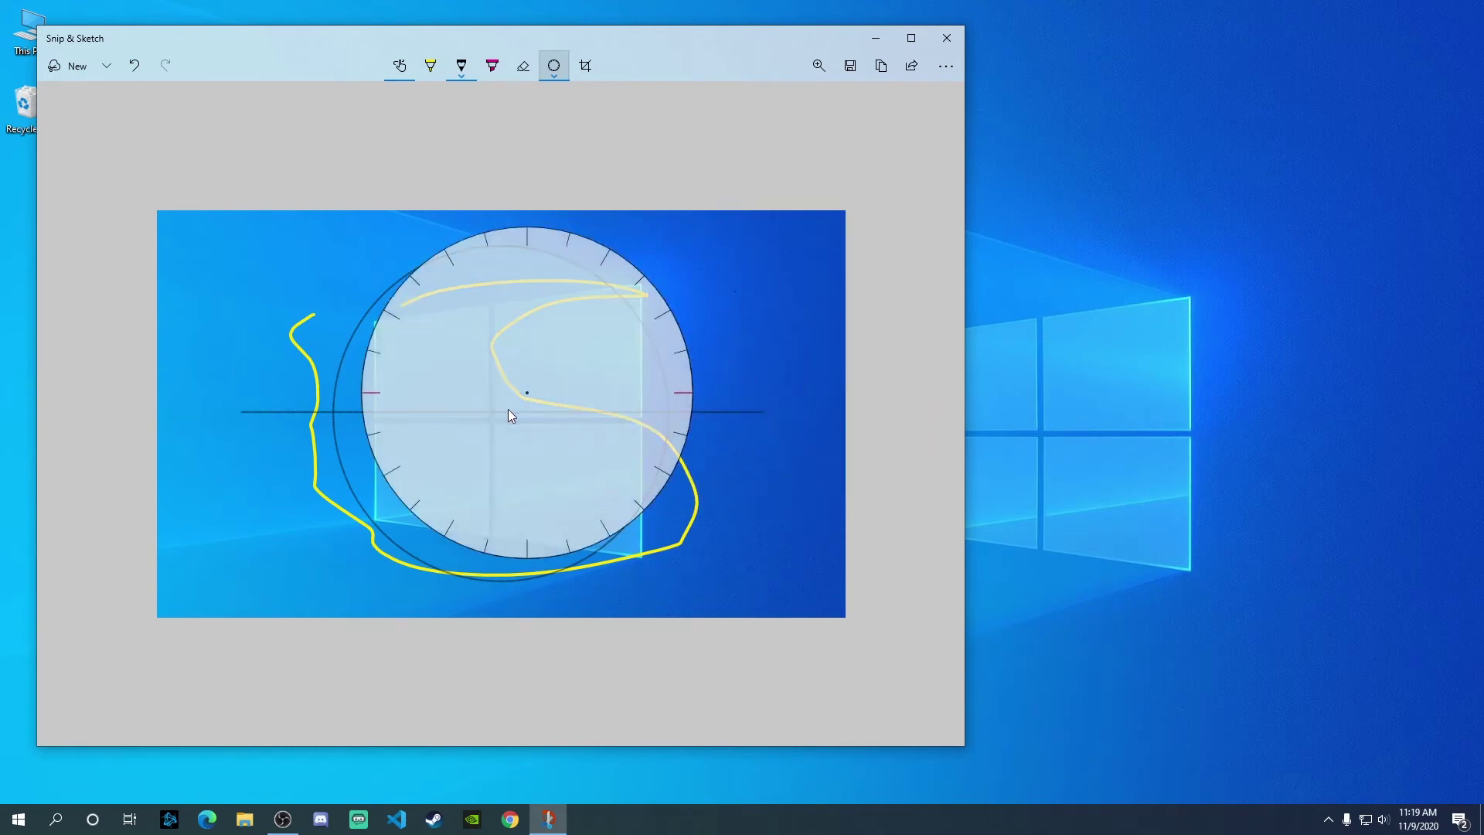
- Crop the snip on all sides to a near-square area tightly framing the pencil circle around the logo
{"action": "left_click", "coordinate": [589, 68]}
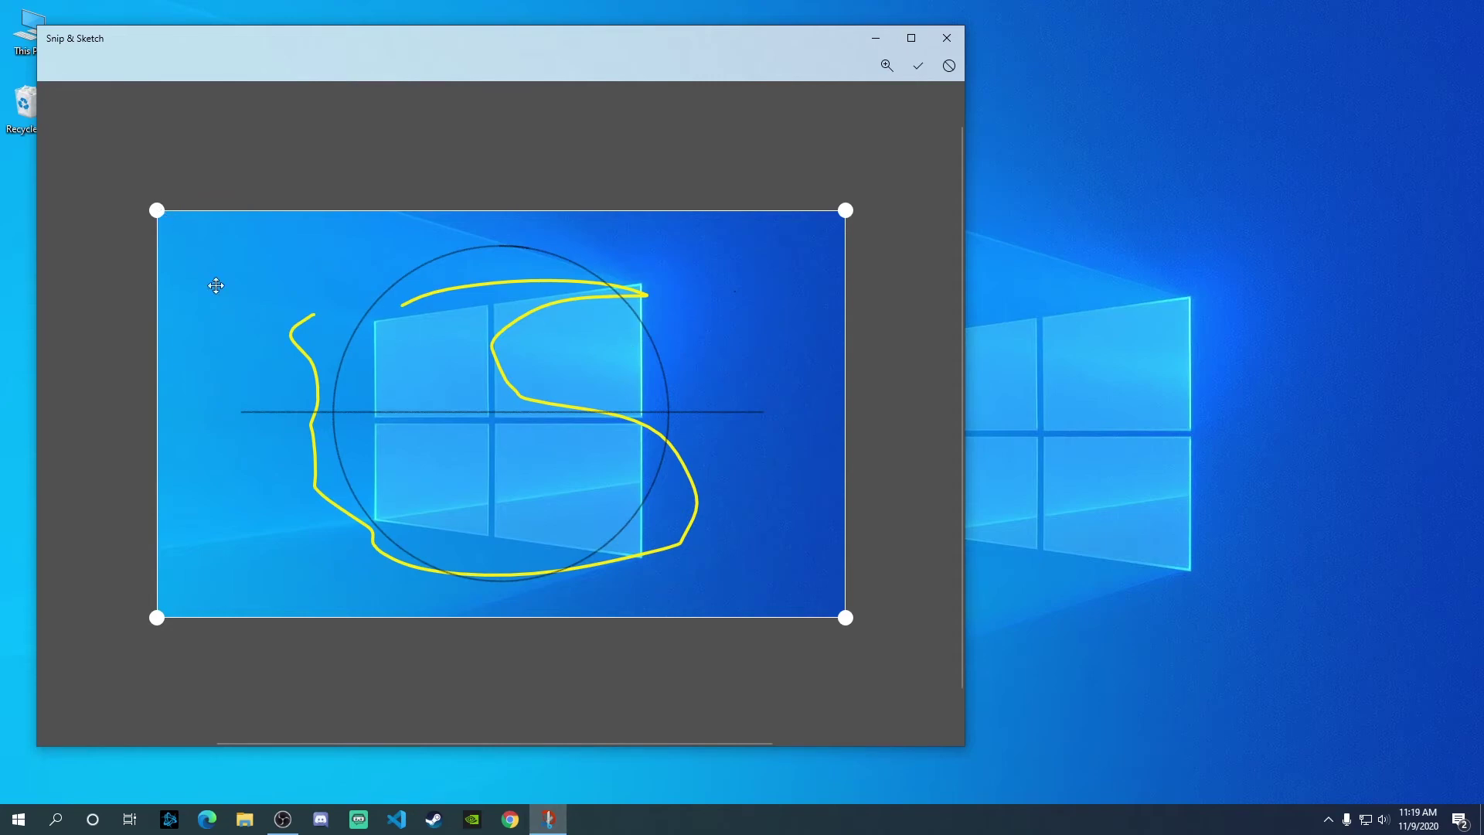
{"action": "left_click_drag", "start_coordinate": [156, 210], "coordinate": [326, 242]}
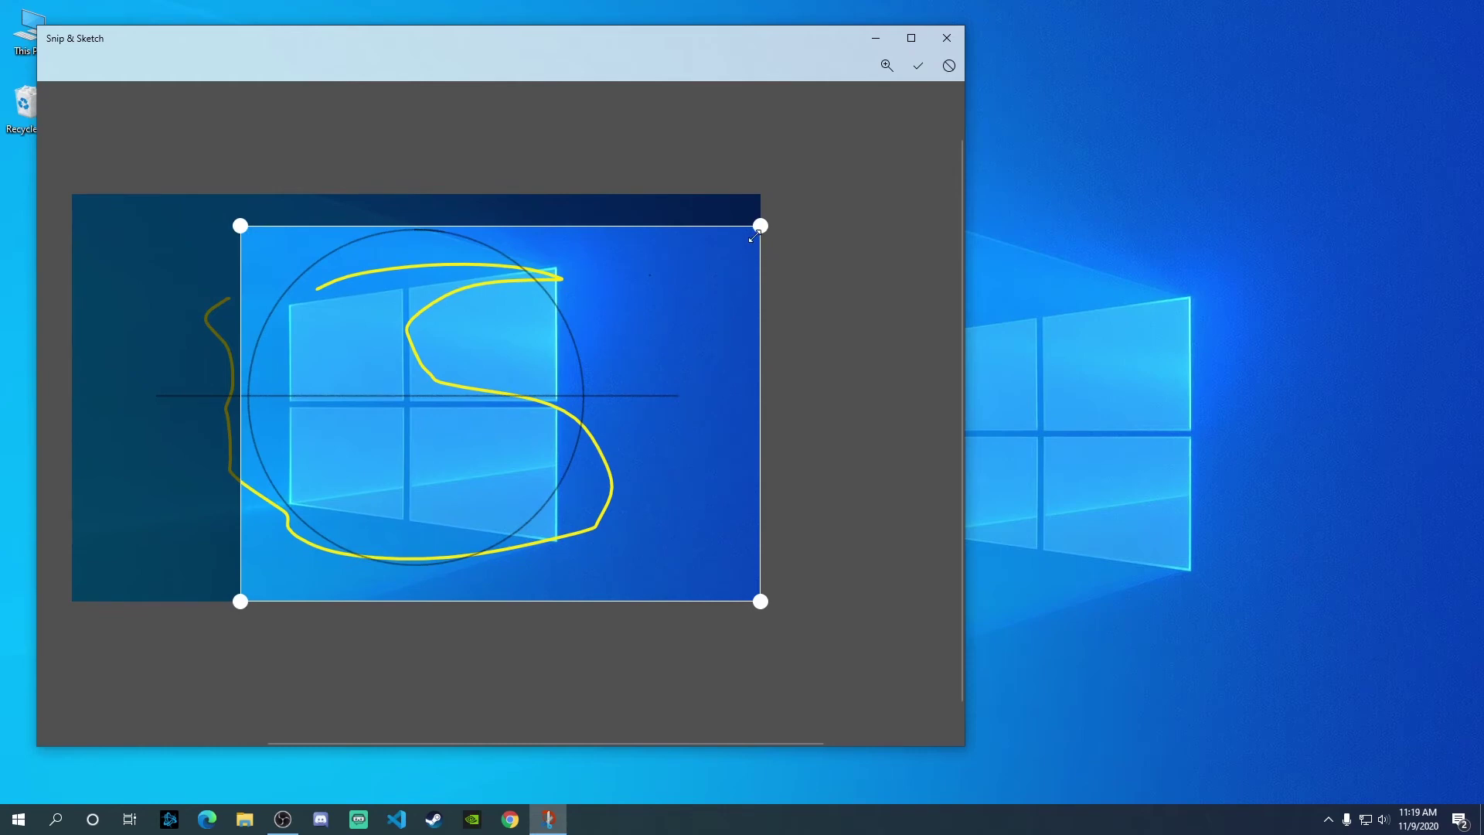
{"action": "left_click_drag", "start_coordinate": [748, 244], "coordinate": [583, 245]}
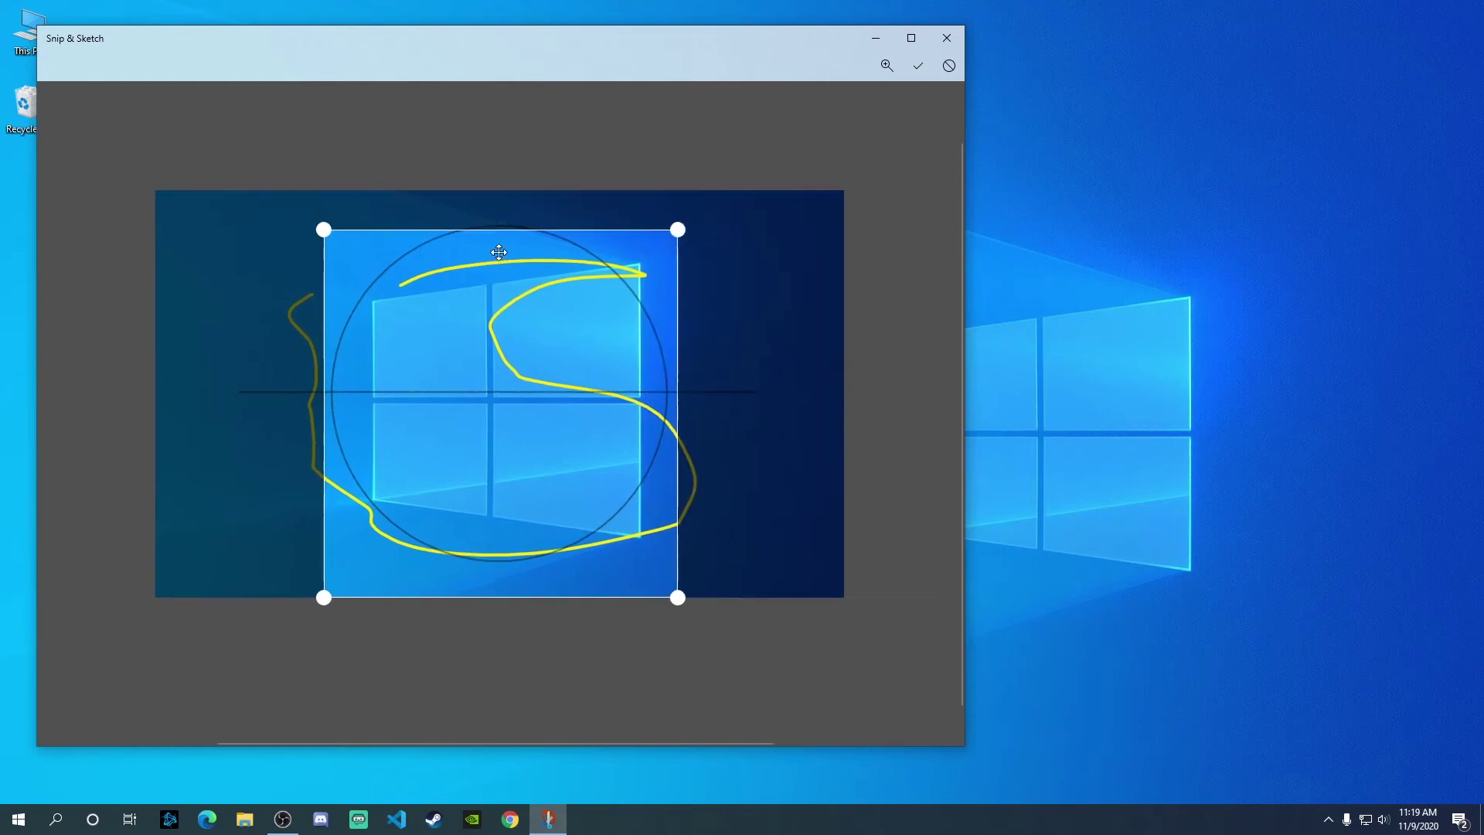
{"action": "left_click_drag", "start_coordinate": [669, 231], "coordinate": [678, 217]}
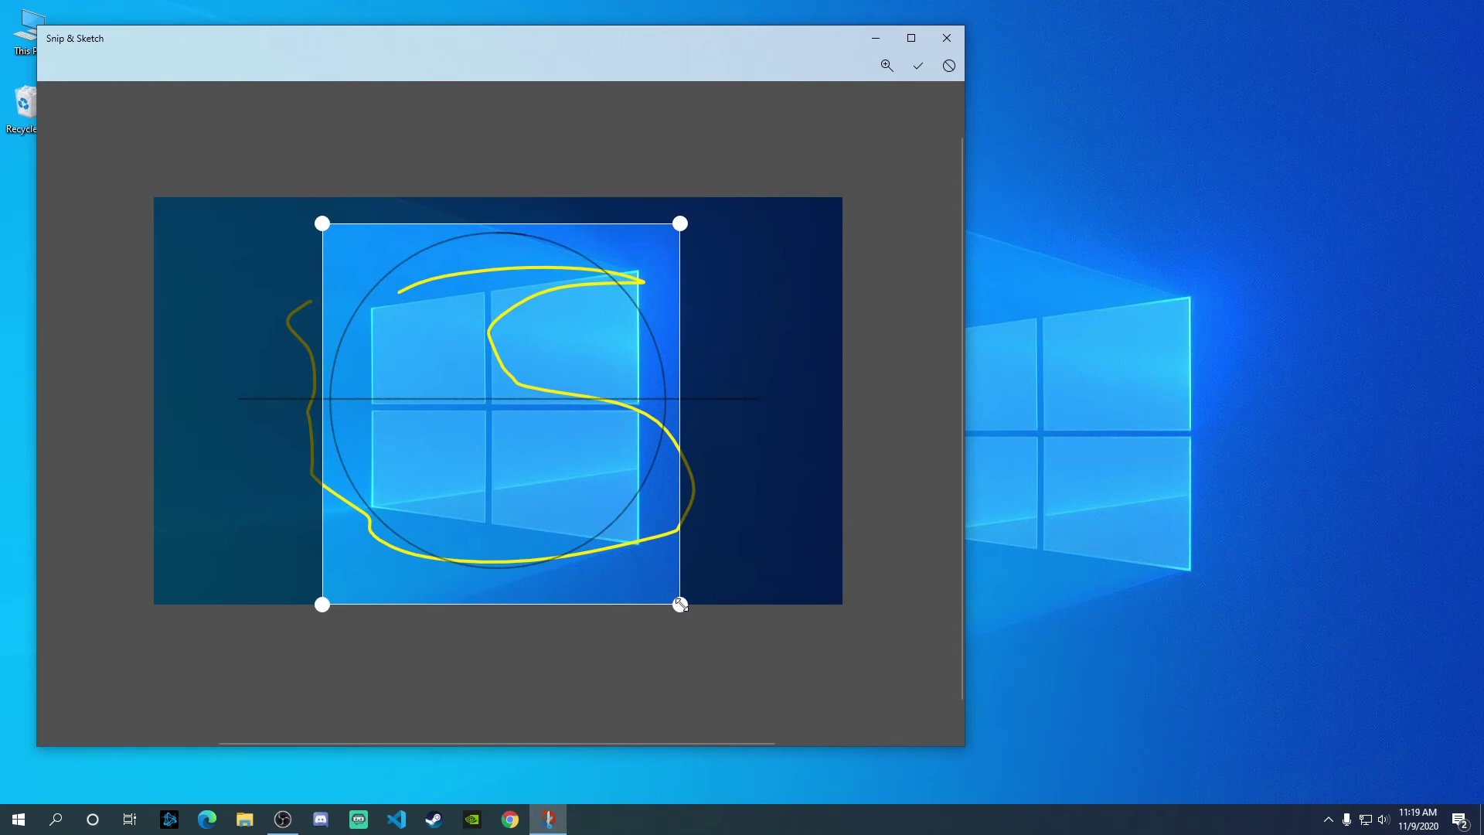
{"action": "left_click_drag", "start_coordinate": [680, 605], "coordinate": [672, 578]}
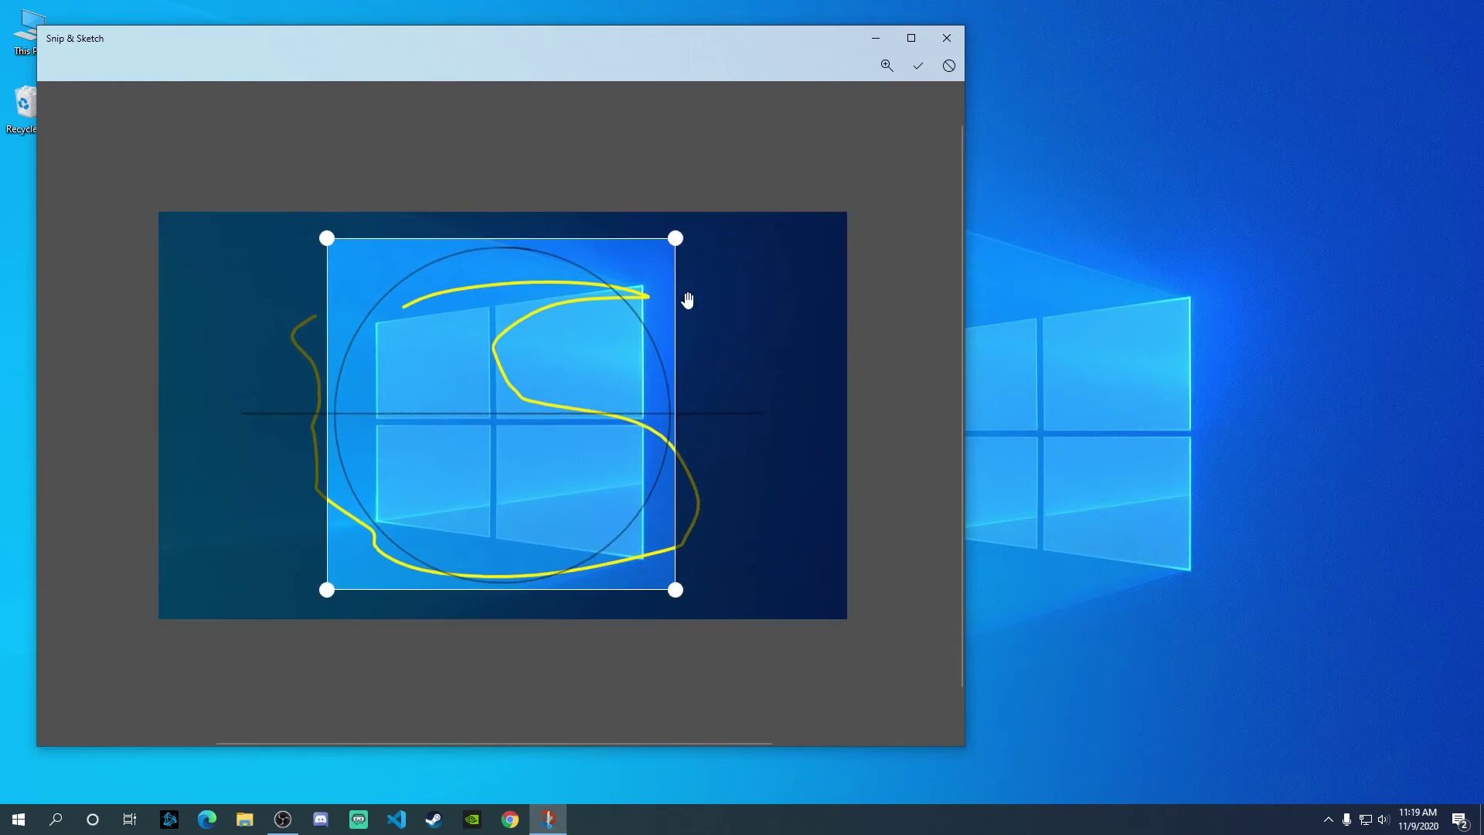
{"action": "left_click", "coordinate": [919, 68]}
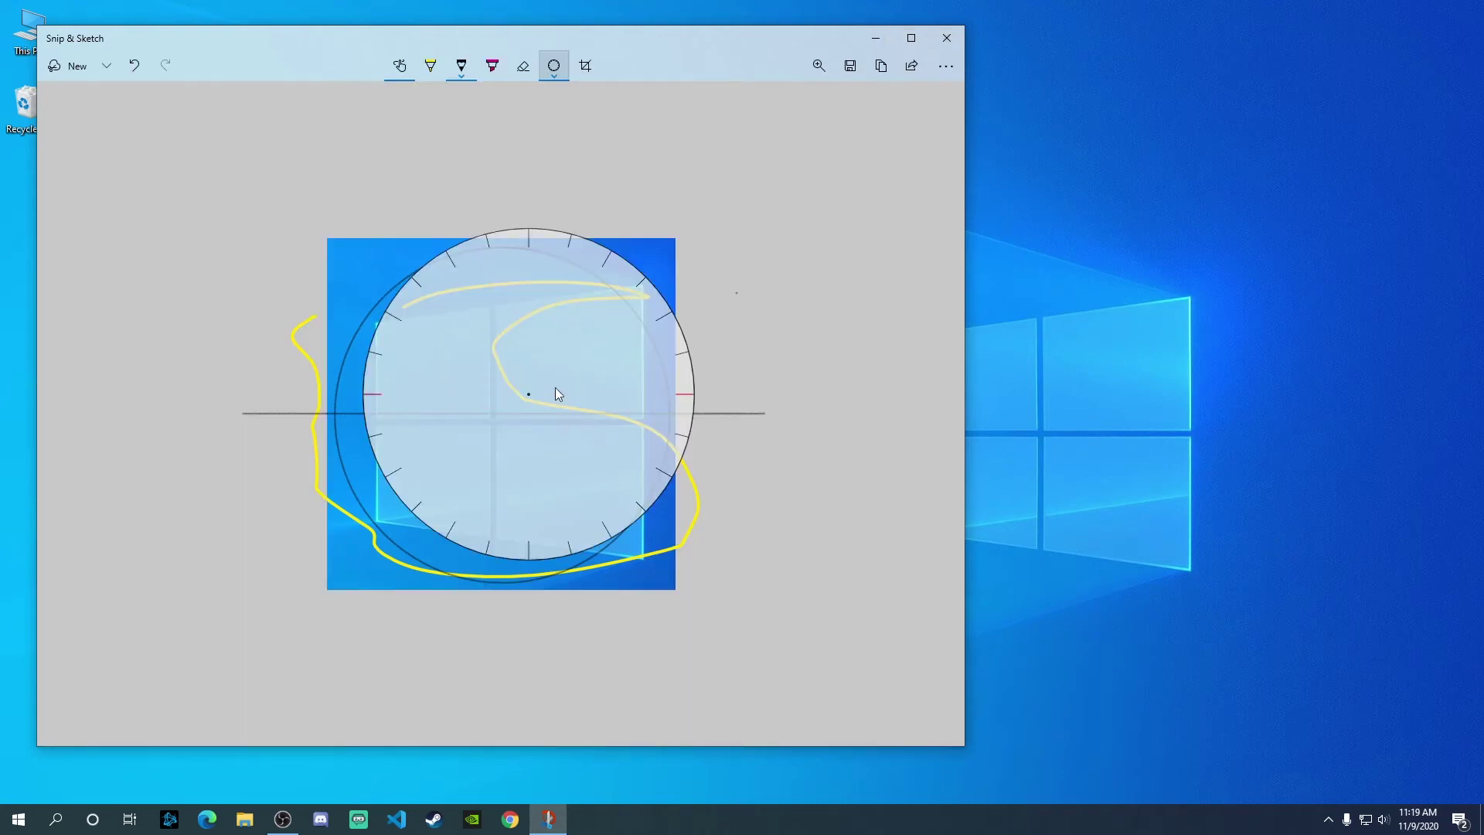
- Move the protractor off the cropped image and capture a new freeform snip loosely outlining the Windows logo on the wallpaper
{"action": "left_click_drag", "start_coordinate": [554, 393], "coordinate": [856, 269]}
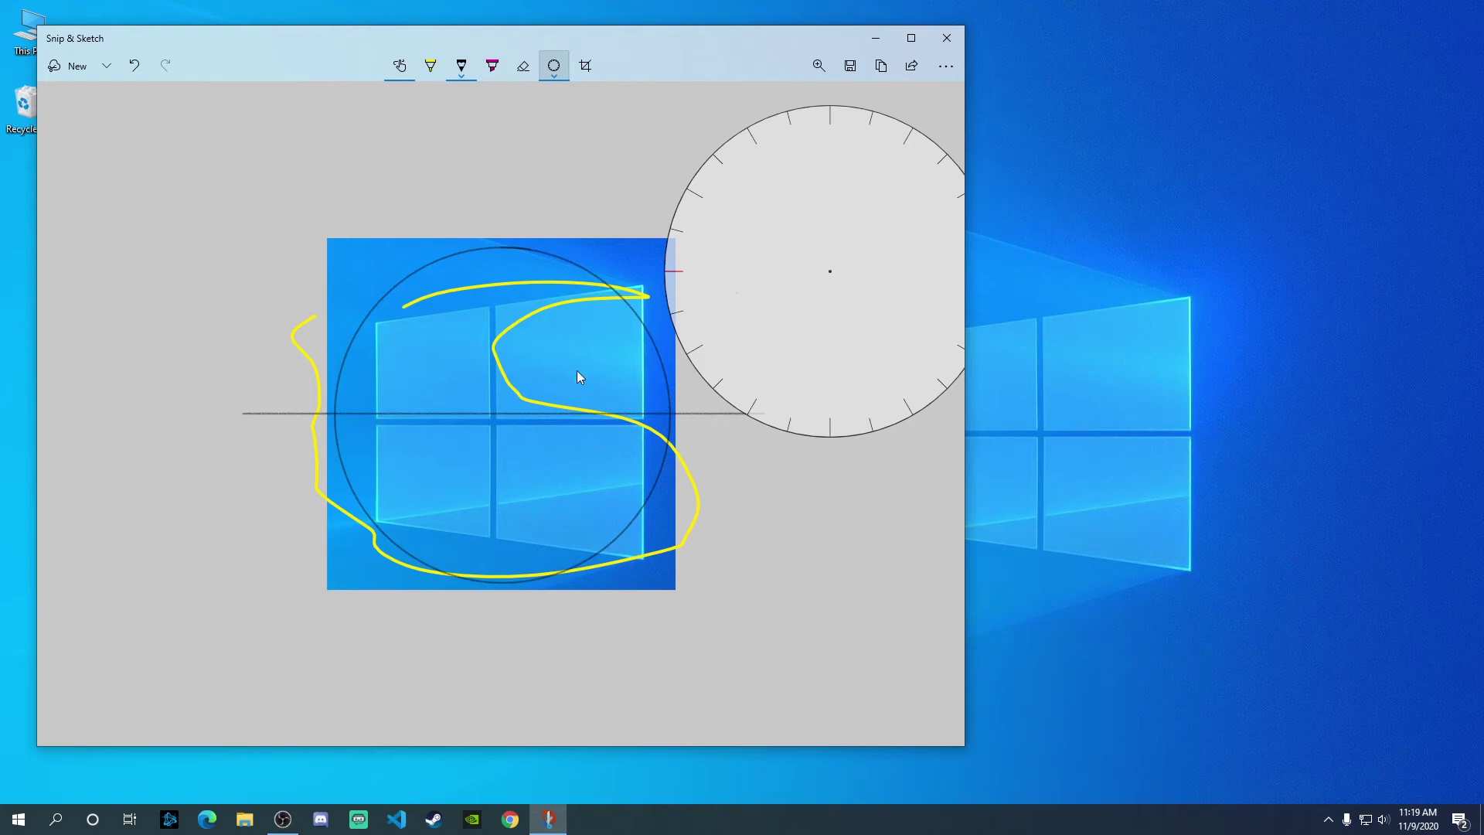
{"action": "left_click", "coordinate": [71, 73]}
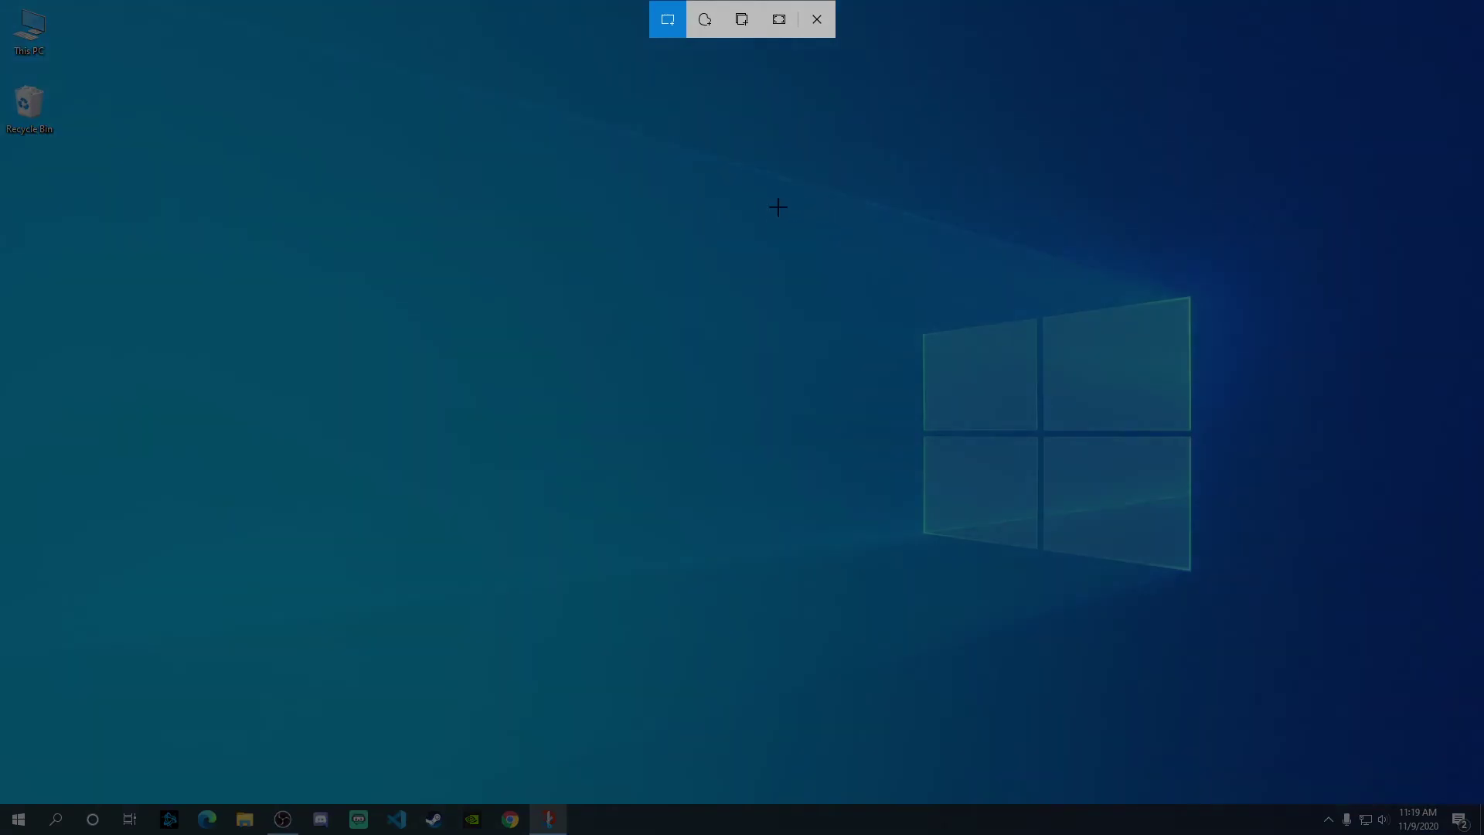
{"action": "left_click", "coordinate": [704, 19]}
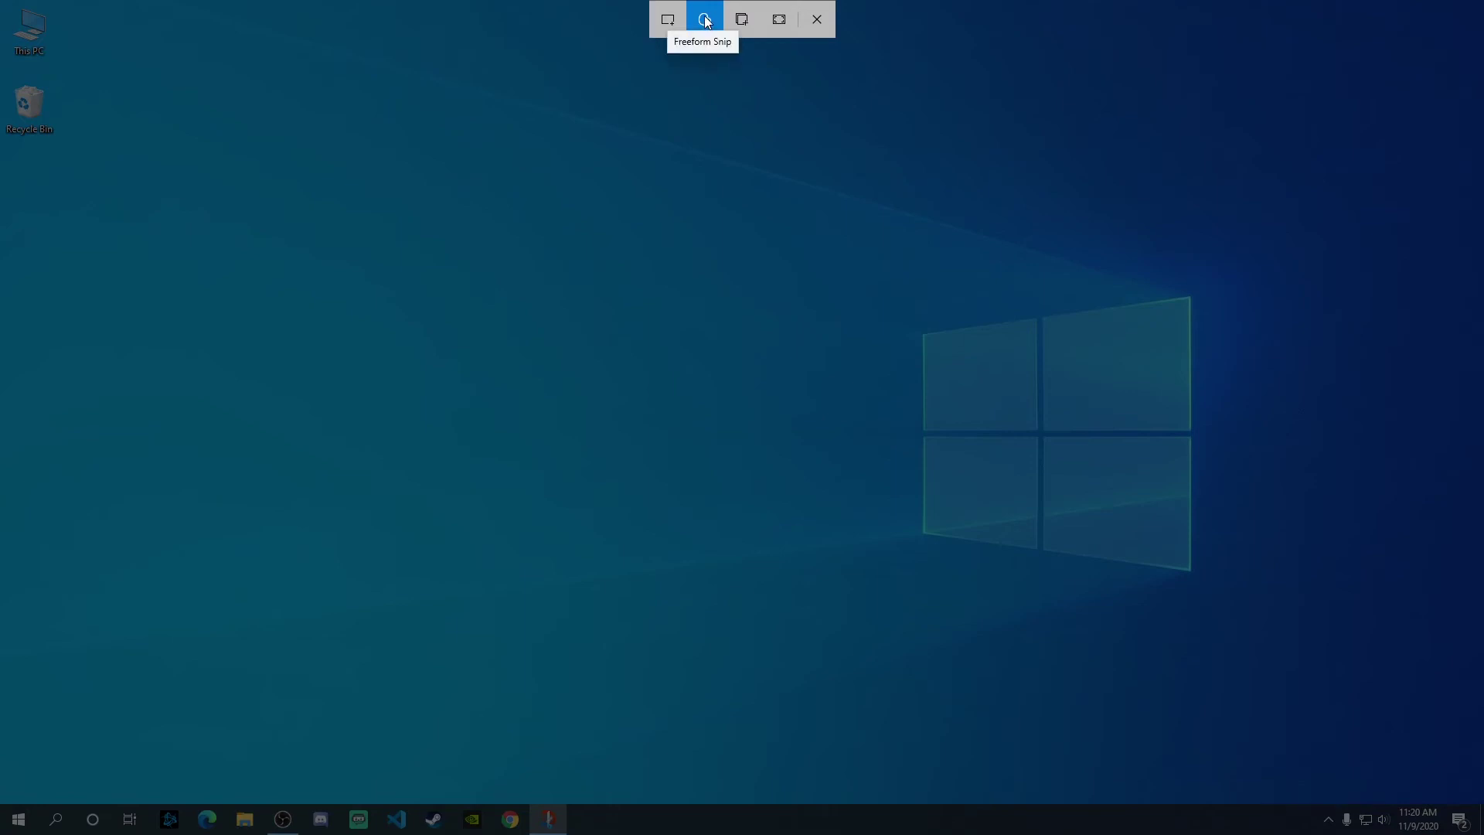
{"action": "mouse_move", "coordinate": [897, 303]}
{"action": "left_mouse_down"}
{"action": "mouse_move", "coordinate": [888, 411]}
{"action": "mouse_move", "coordinate": [1059, 657]}
{"action": "mouse_move", "coordinate": [1284, 430]}
{"action": "mouse_move", "coordinate": [1188, 271]}
{"action": "mouse_move", "coordinate": [895, 305]}
{"action": "left_mouse_up"}
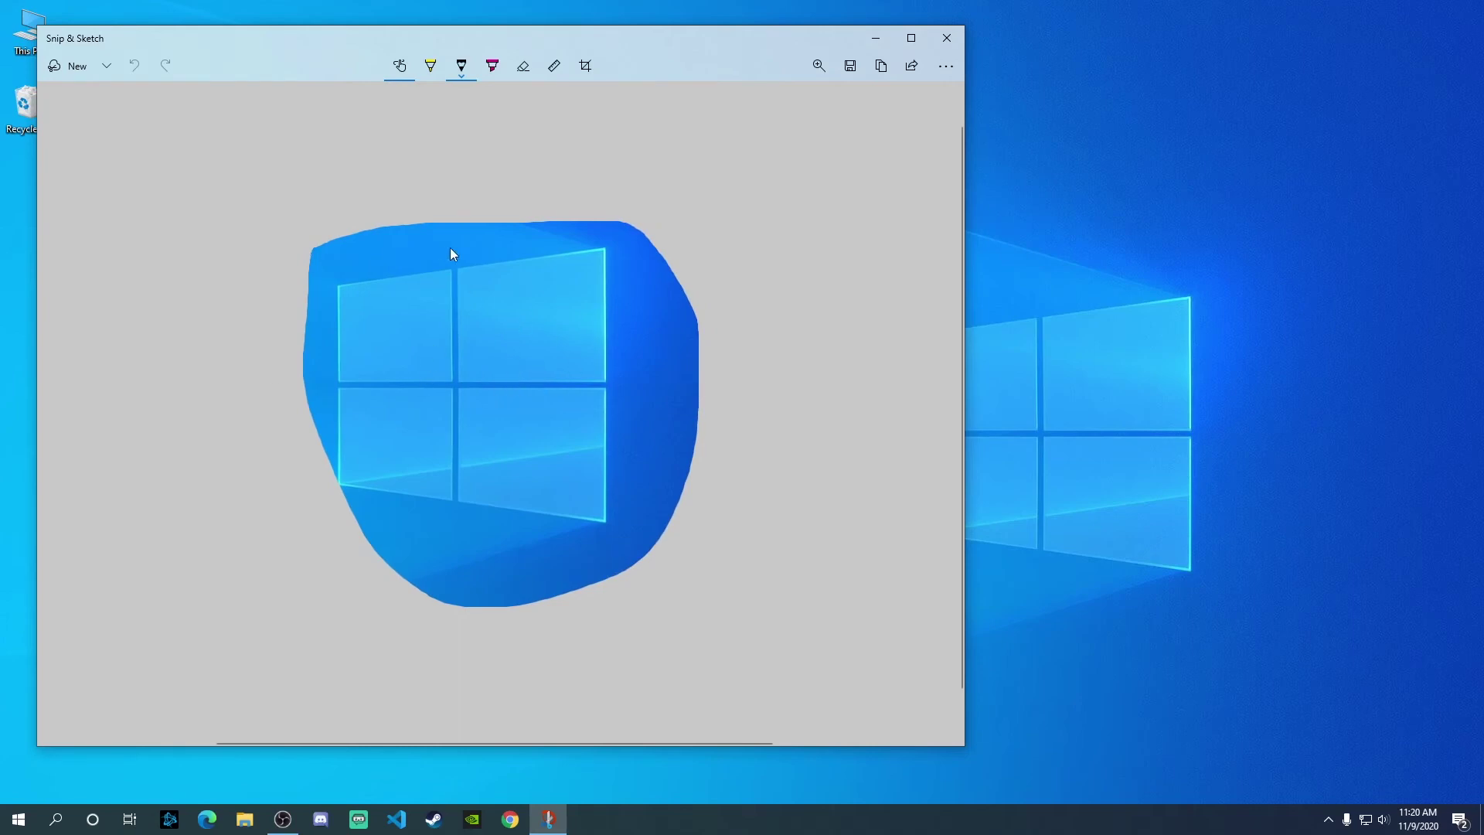
- Capture a new window snip of the desktop taskbar
{"action": "left_click", "coordinate": [64, 69]}
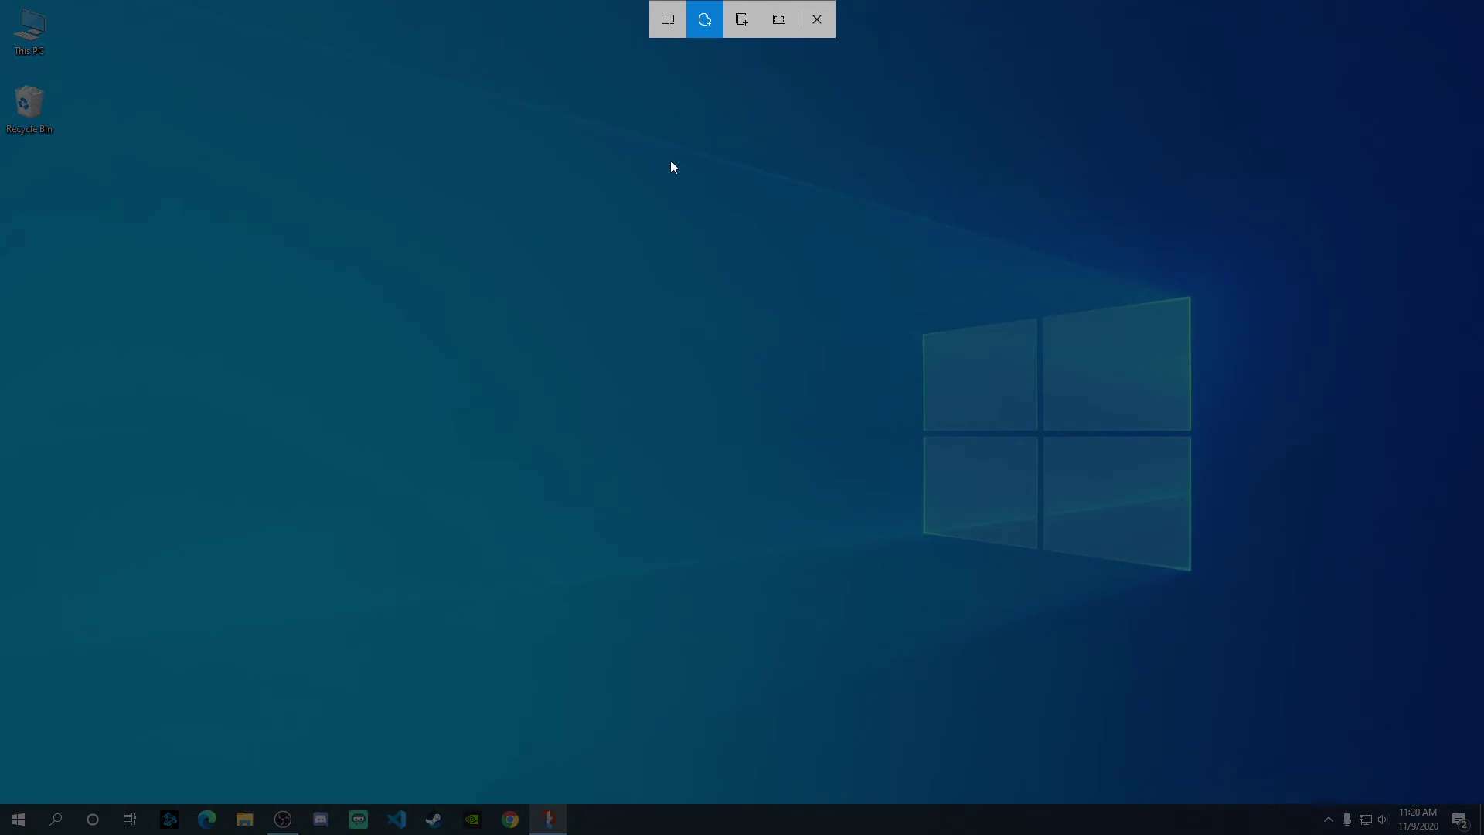
{"action": "left_click", "coordinate": [740, 29]}
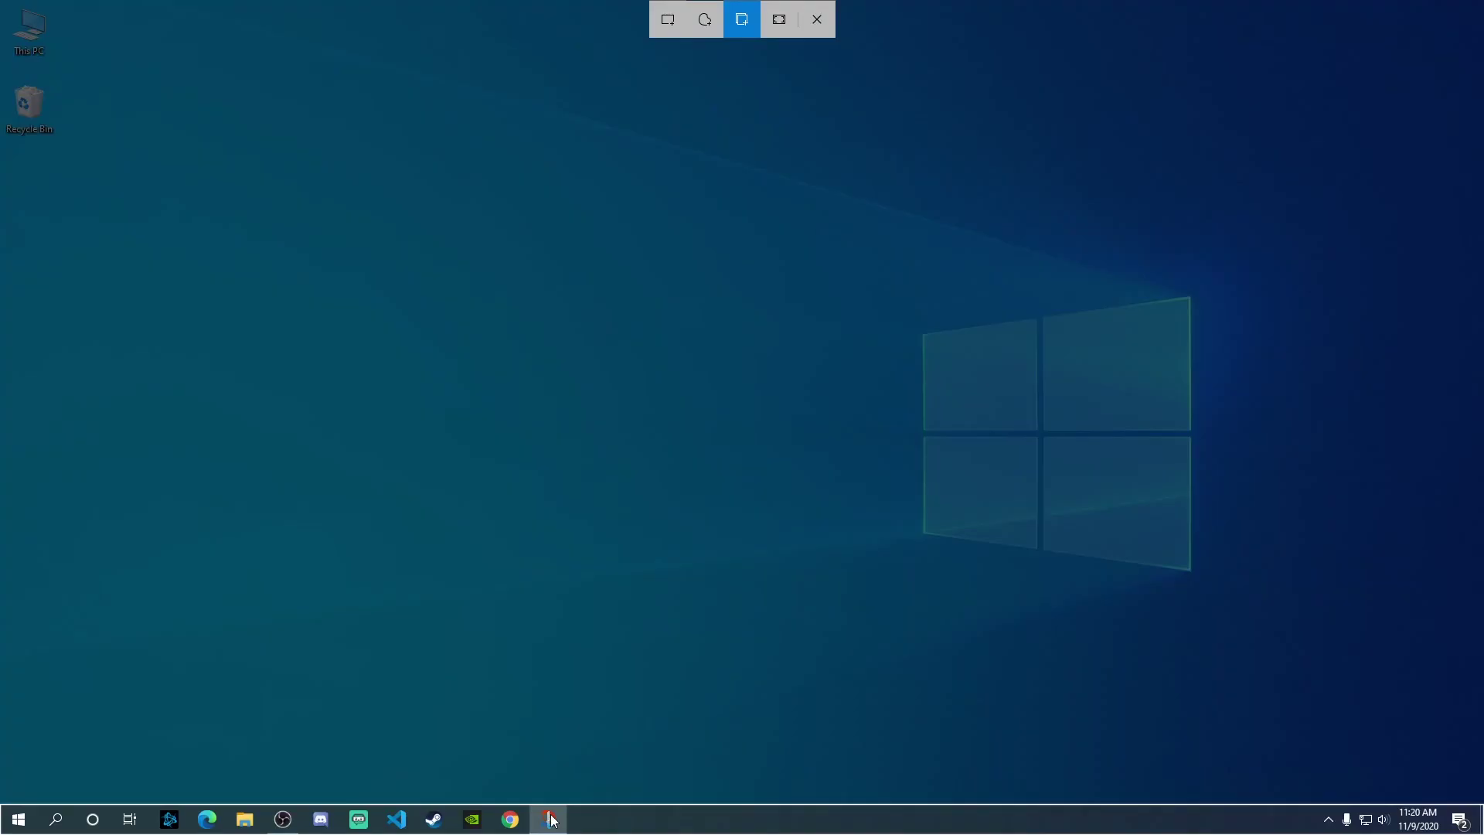
{"action": "left_click", "coordinate": [552, 821]}
{"action": "mouse_move", "coordinate": [552, 821]}
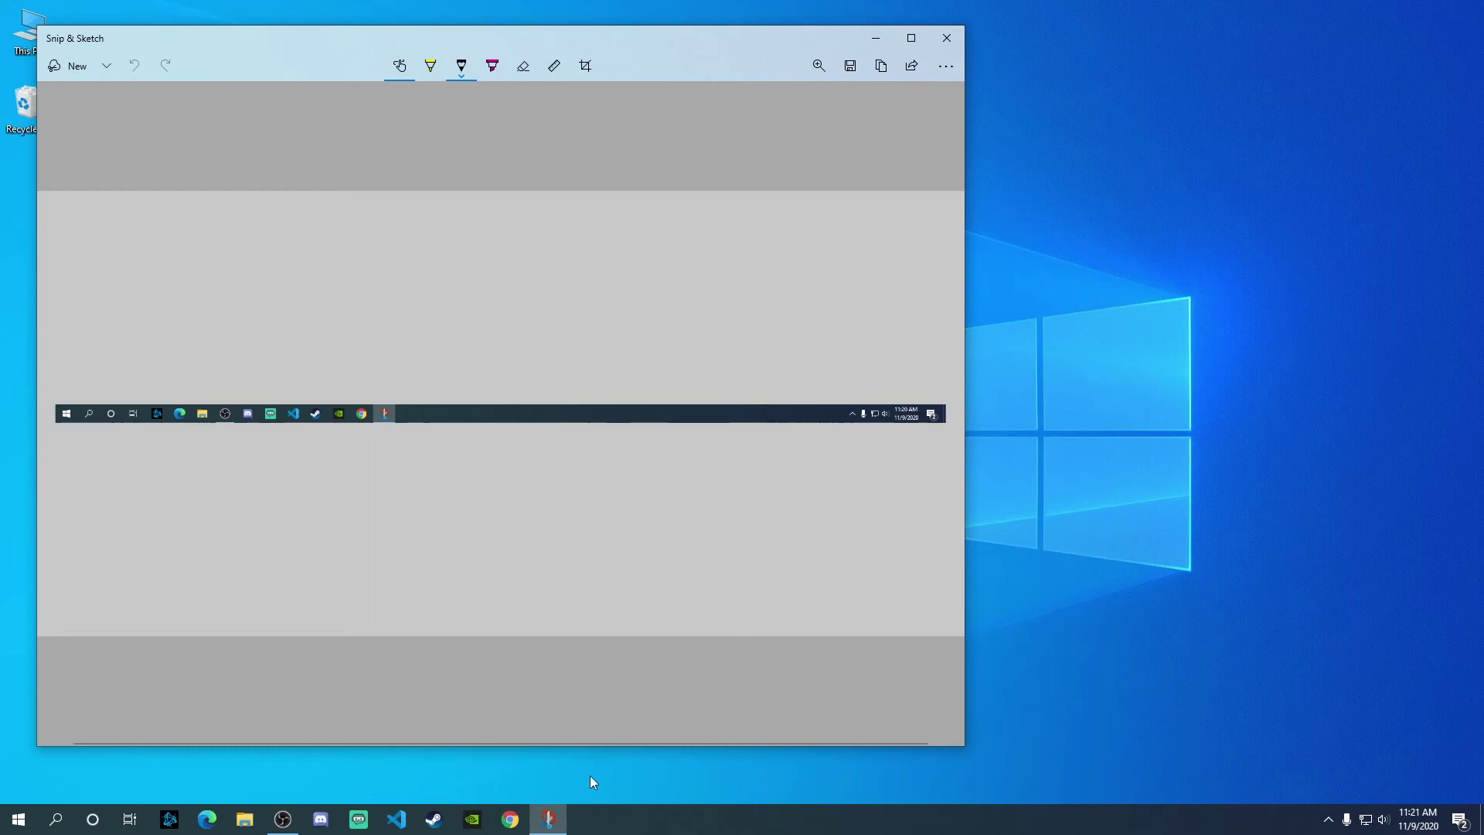
- Open Chrome on a new tab and capture a window snip of it with Snip & Sketch
{"action": "left_click", "coordinate": [511, 821]}
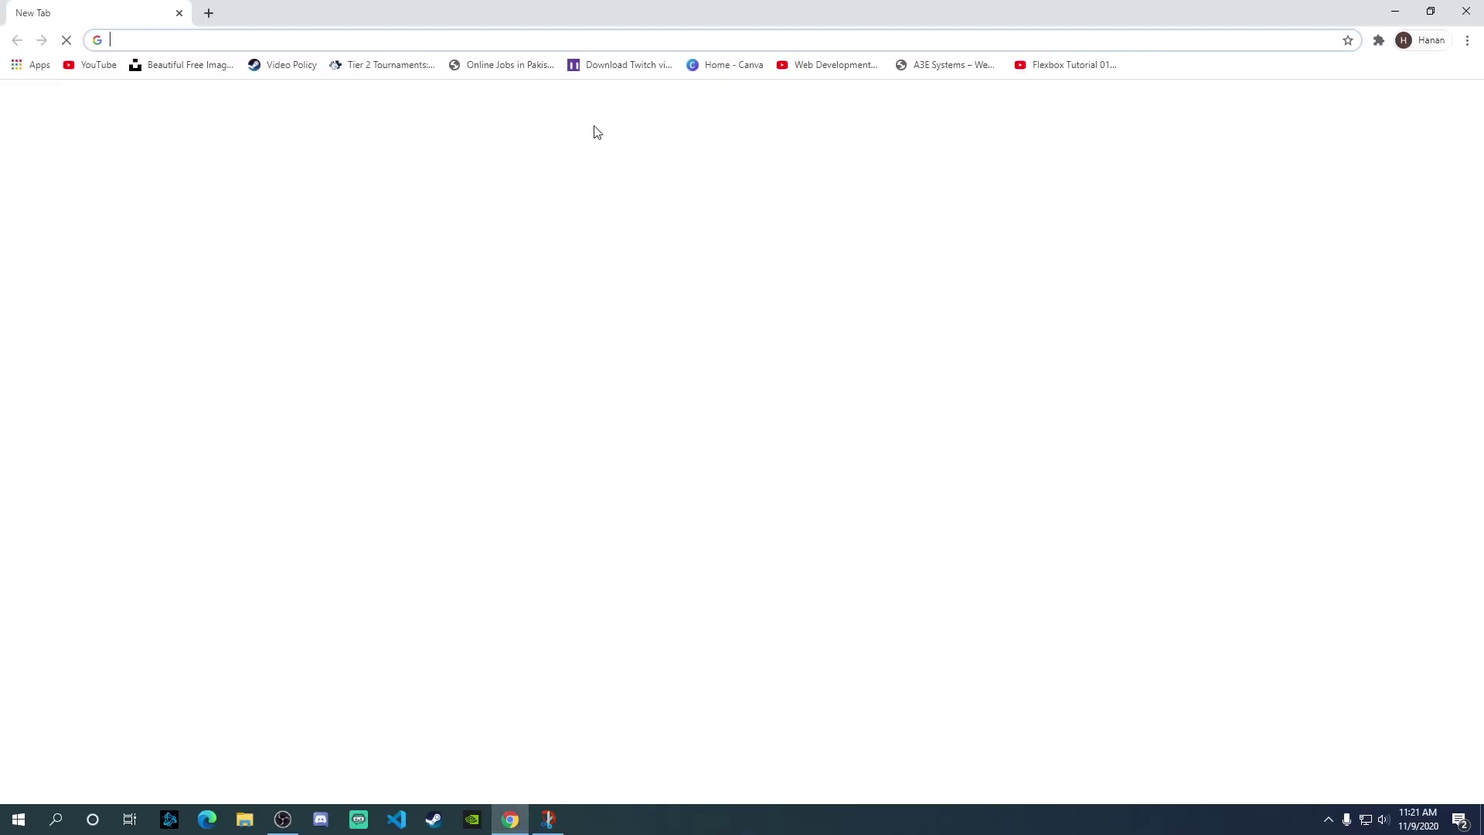
{"action": "left_click", "coordinate": [548, 819]}
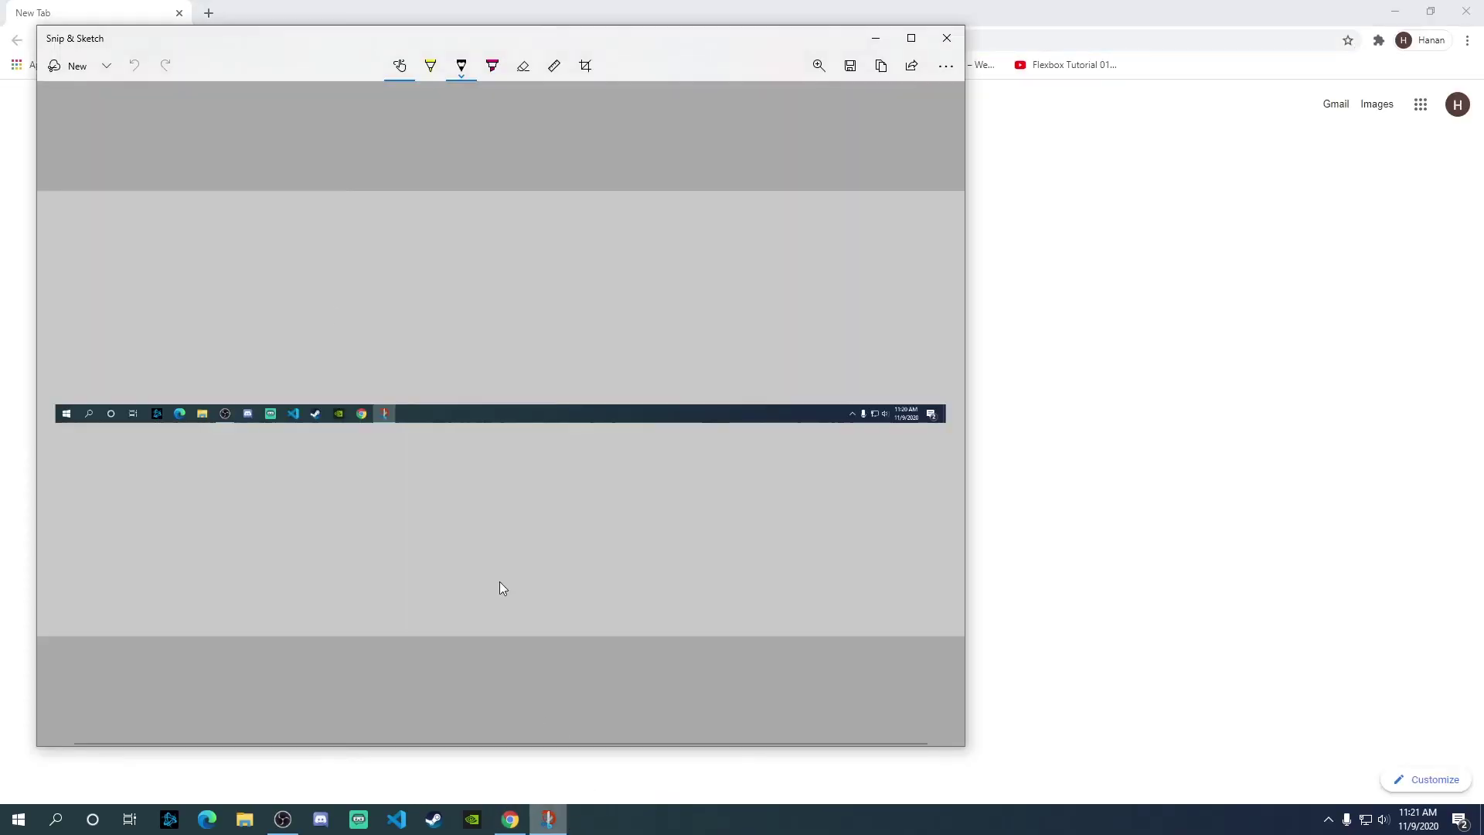
{"action": "left_click", "coordinate": [73, 69]}
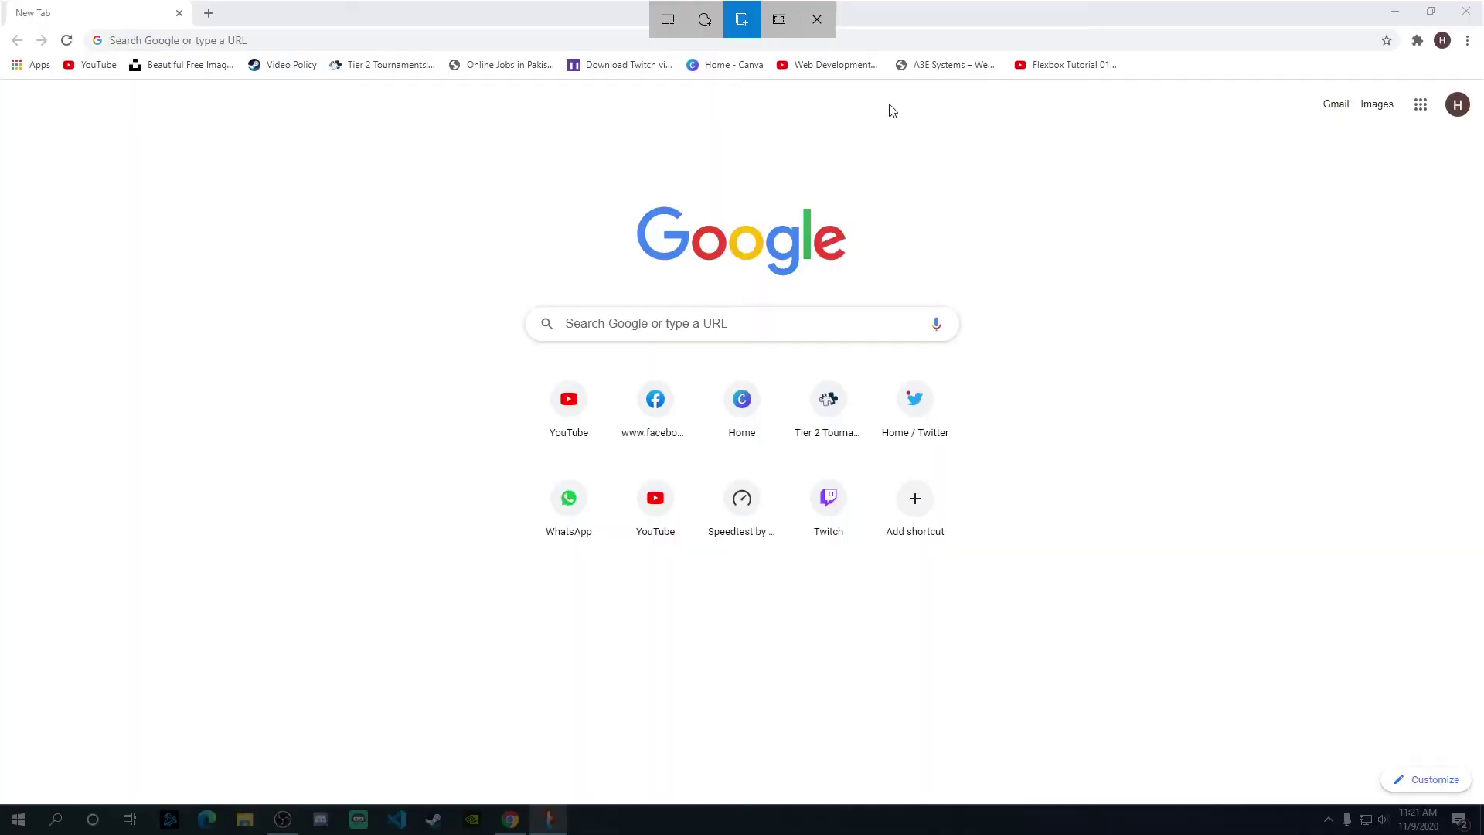
{"action": "left_click", "coordinate": [1060, 268]}
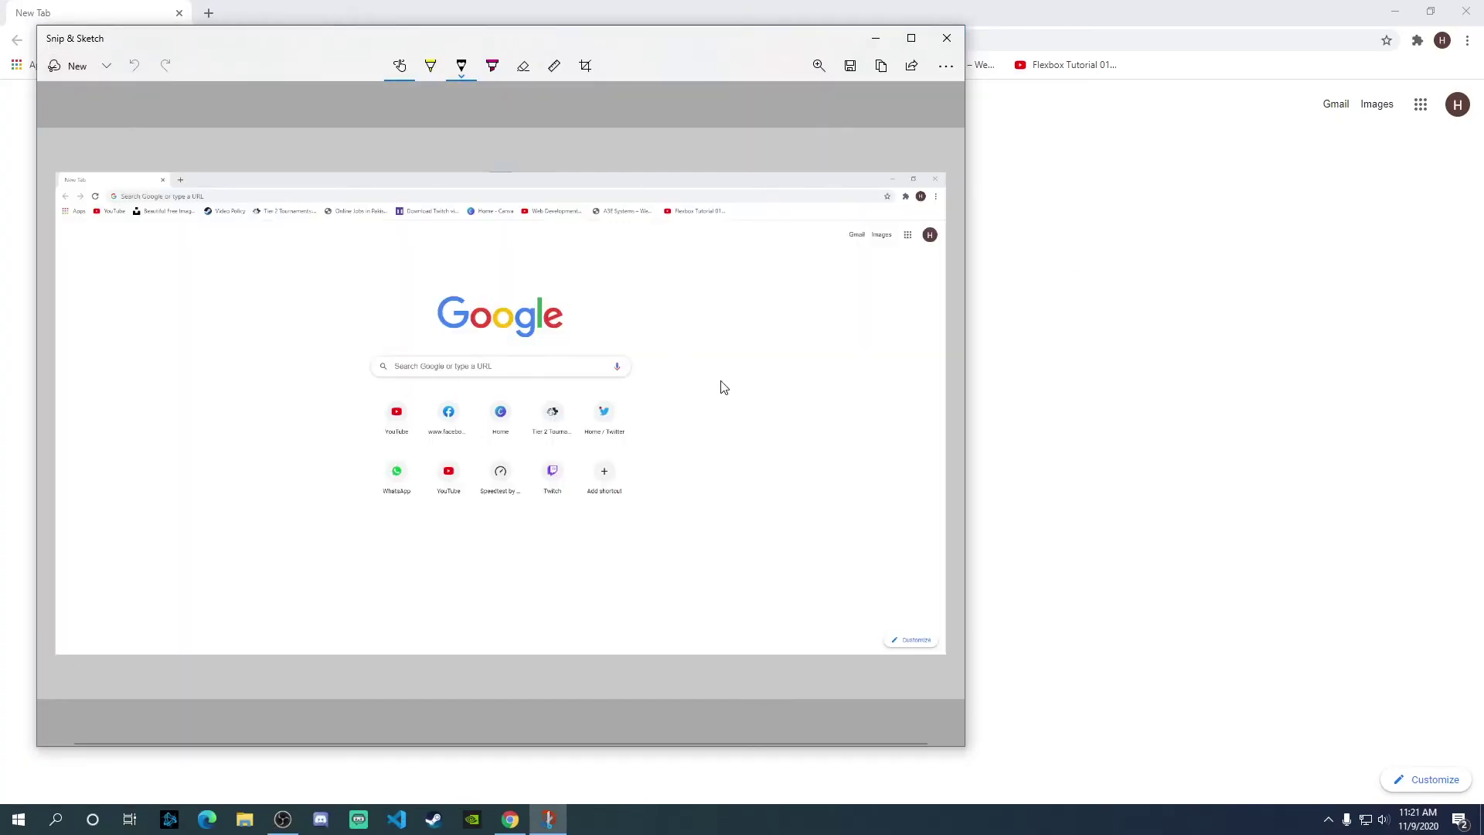
- Clear the open windows off the desktop, capture a fullscreen snip of it, and move the snip's window clear of the desktop icons
{"action": "left_click", "coordinate": [952, 35]}
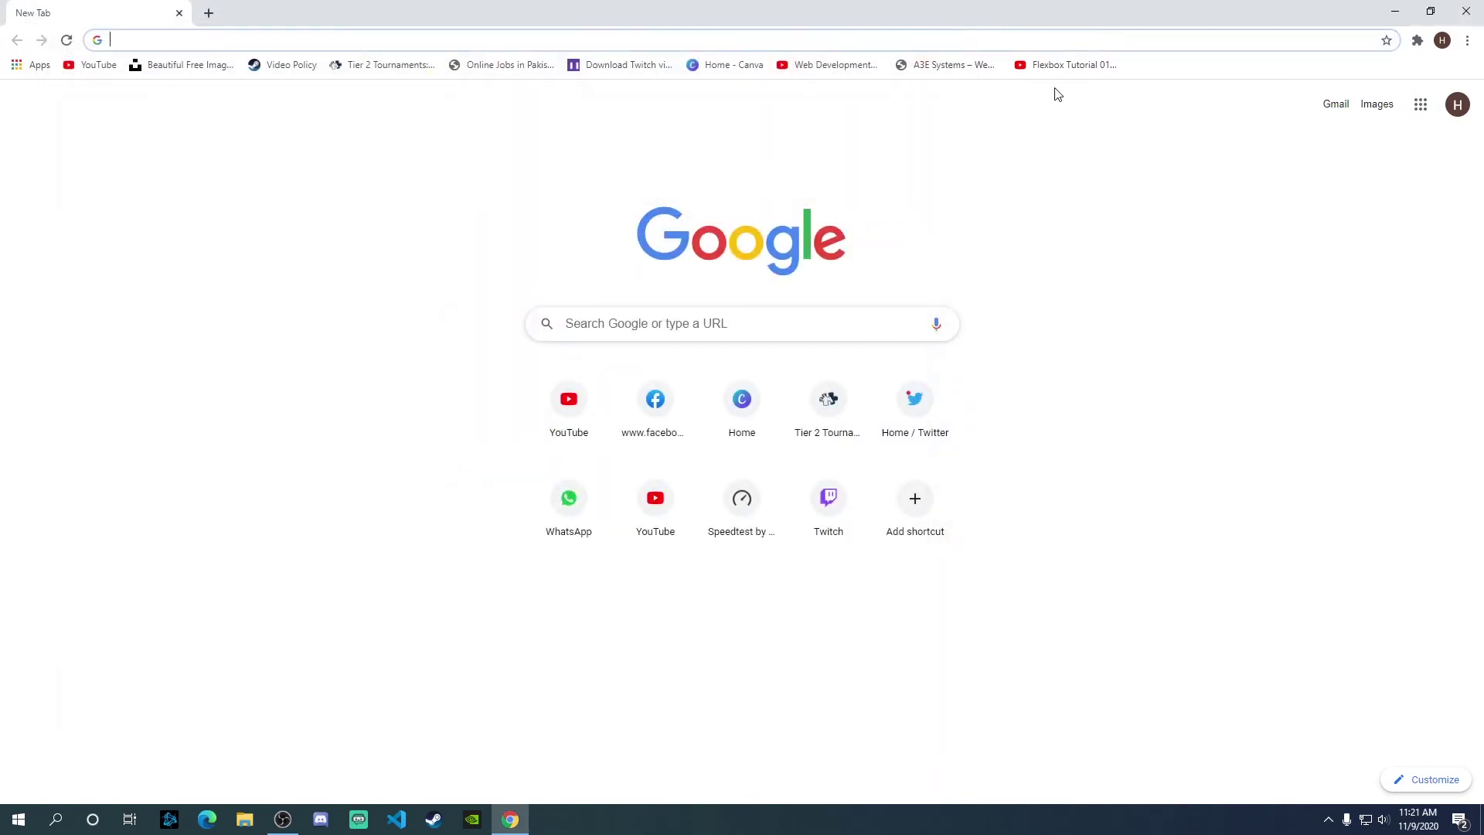
{"action": "left_click", "coordinate": [1395, 11]}
{"action": "key", "text": "super+shift+s"}
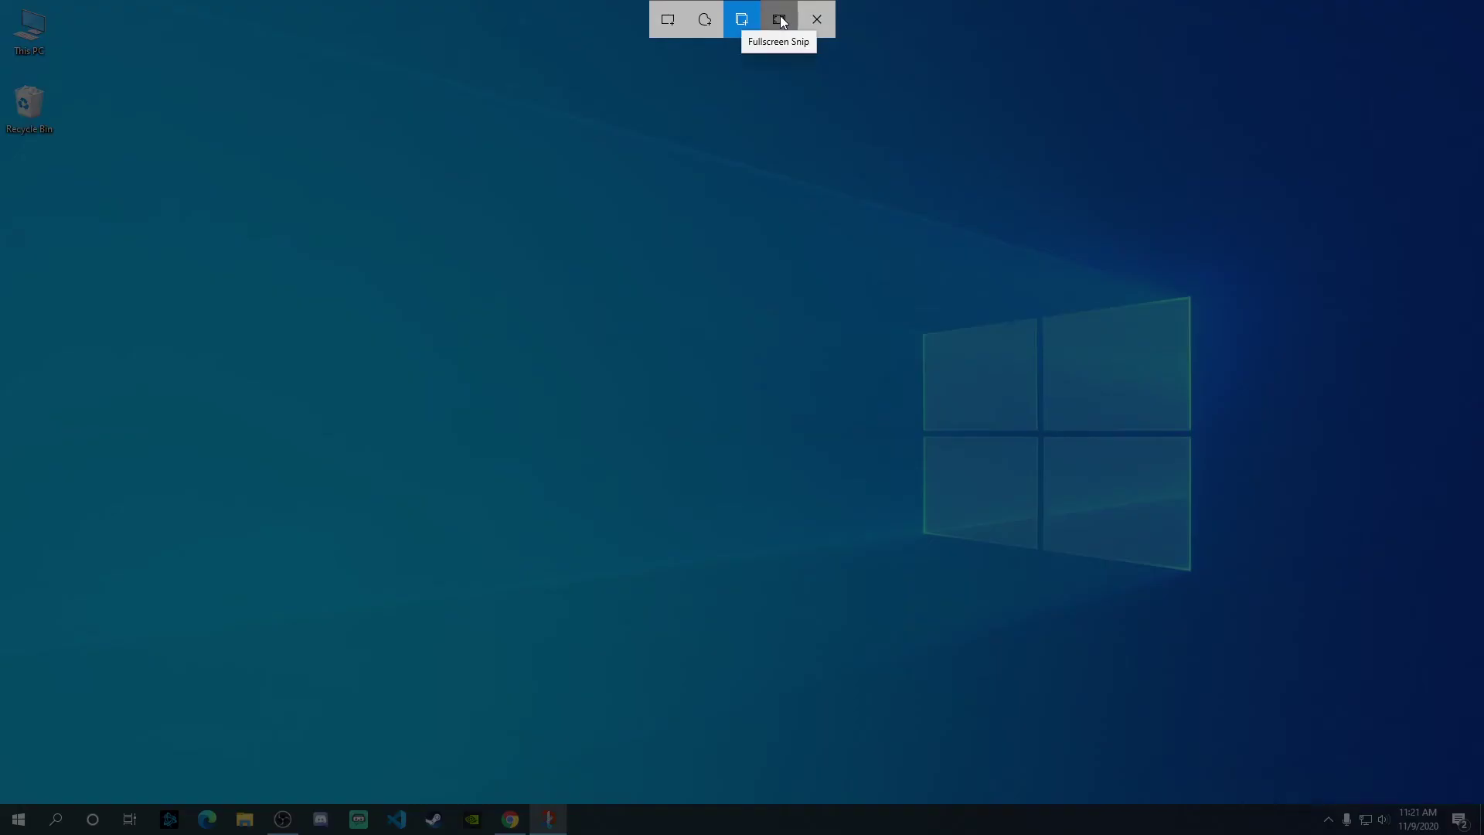
{"action": "left_click", "coordinate": [781, 17]}
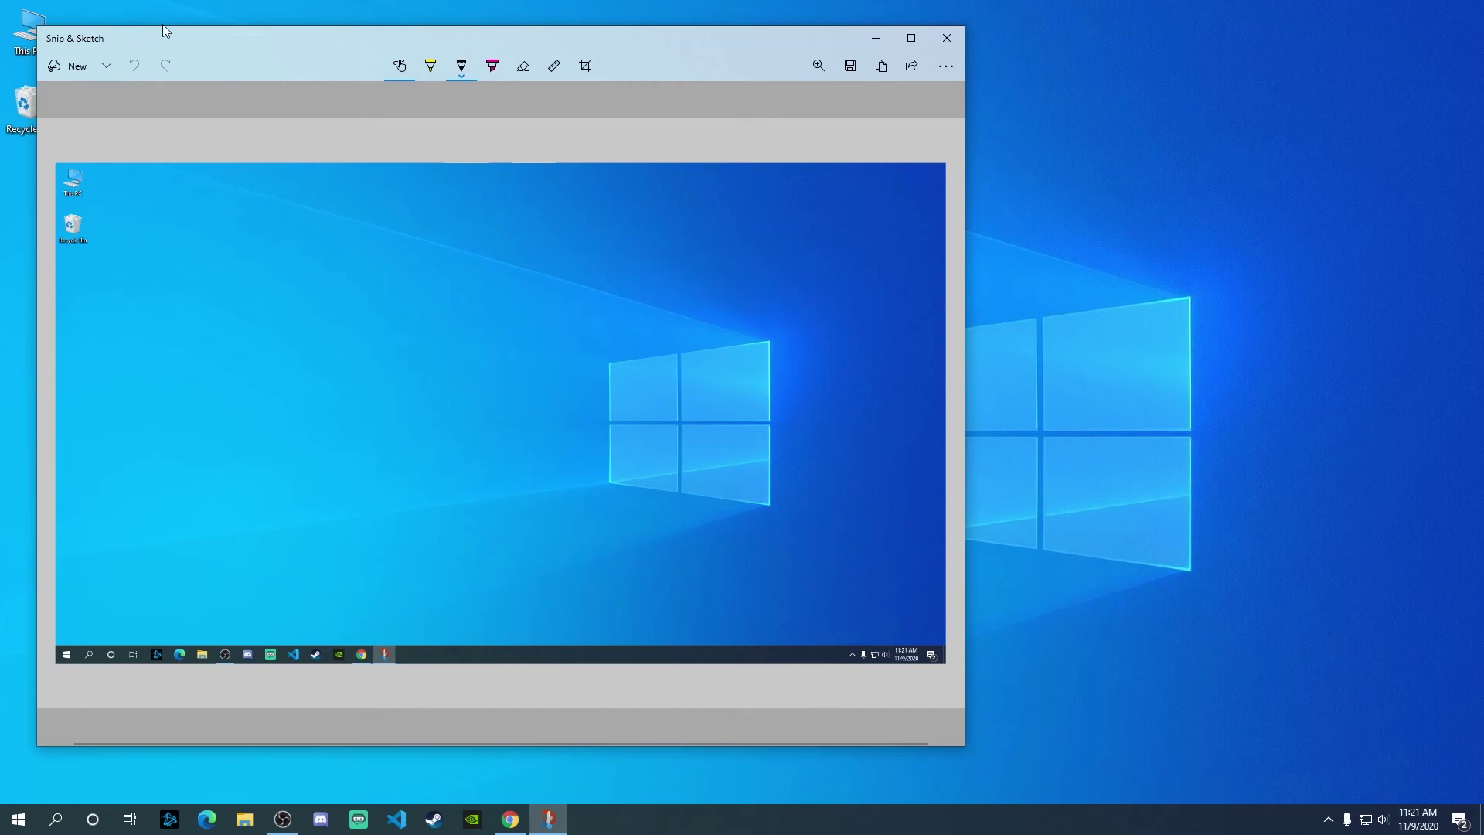
{"action": "left_click_drag", "start_coordinate": [234, 40], "coordinate": [351, 40]}
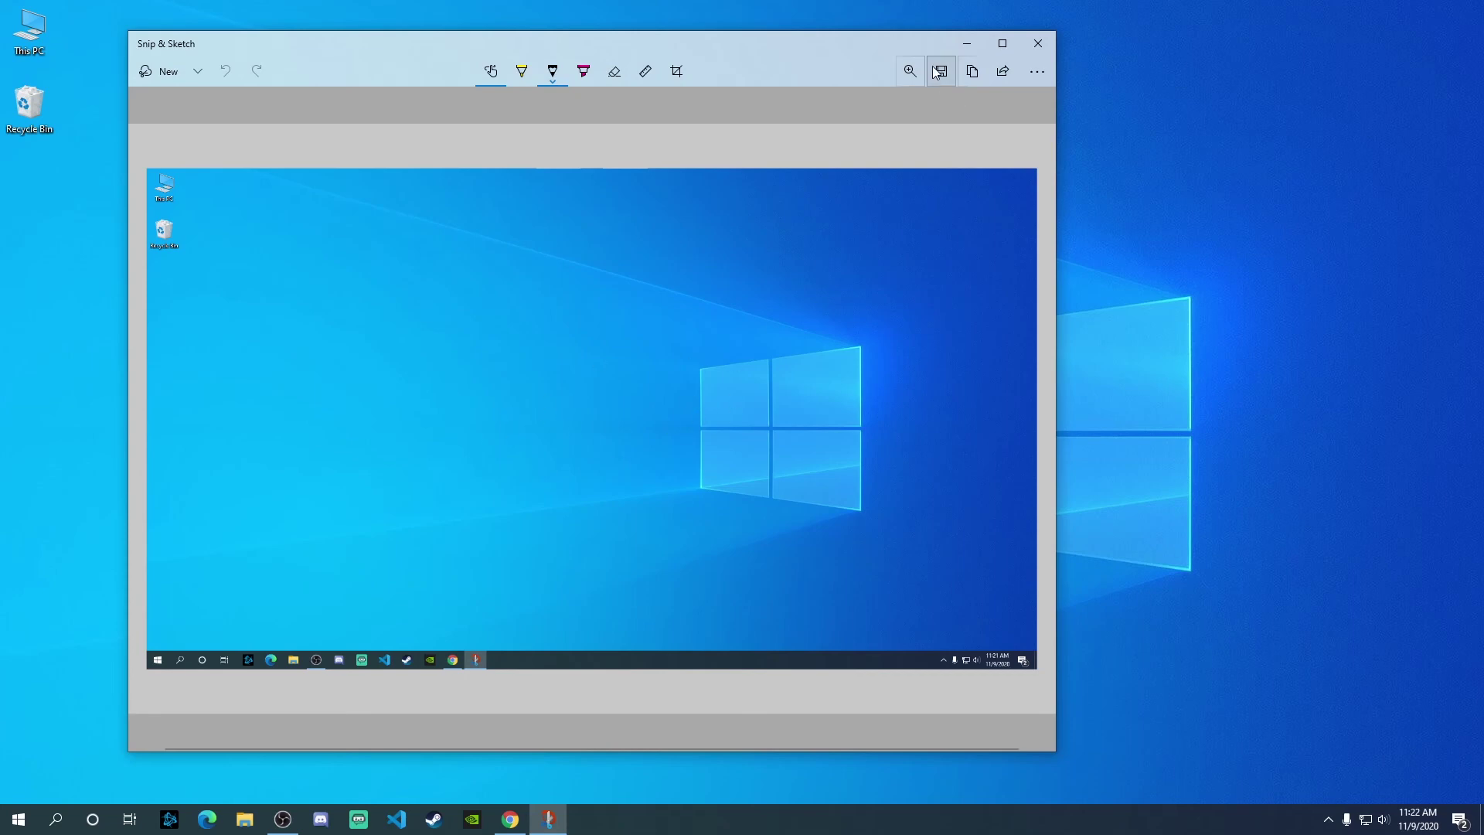
- Copy the fullscreen snip and paste it onto the blank slide of a new PowerPoint presentation
{"action": "left_click", "coordinate": [972, 72]}
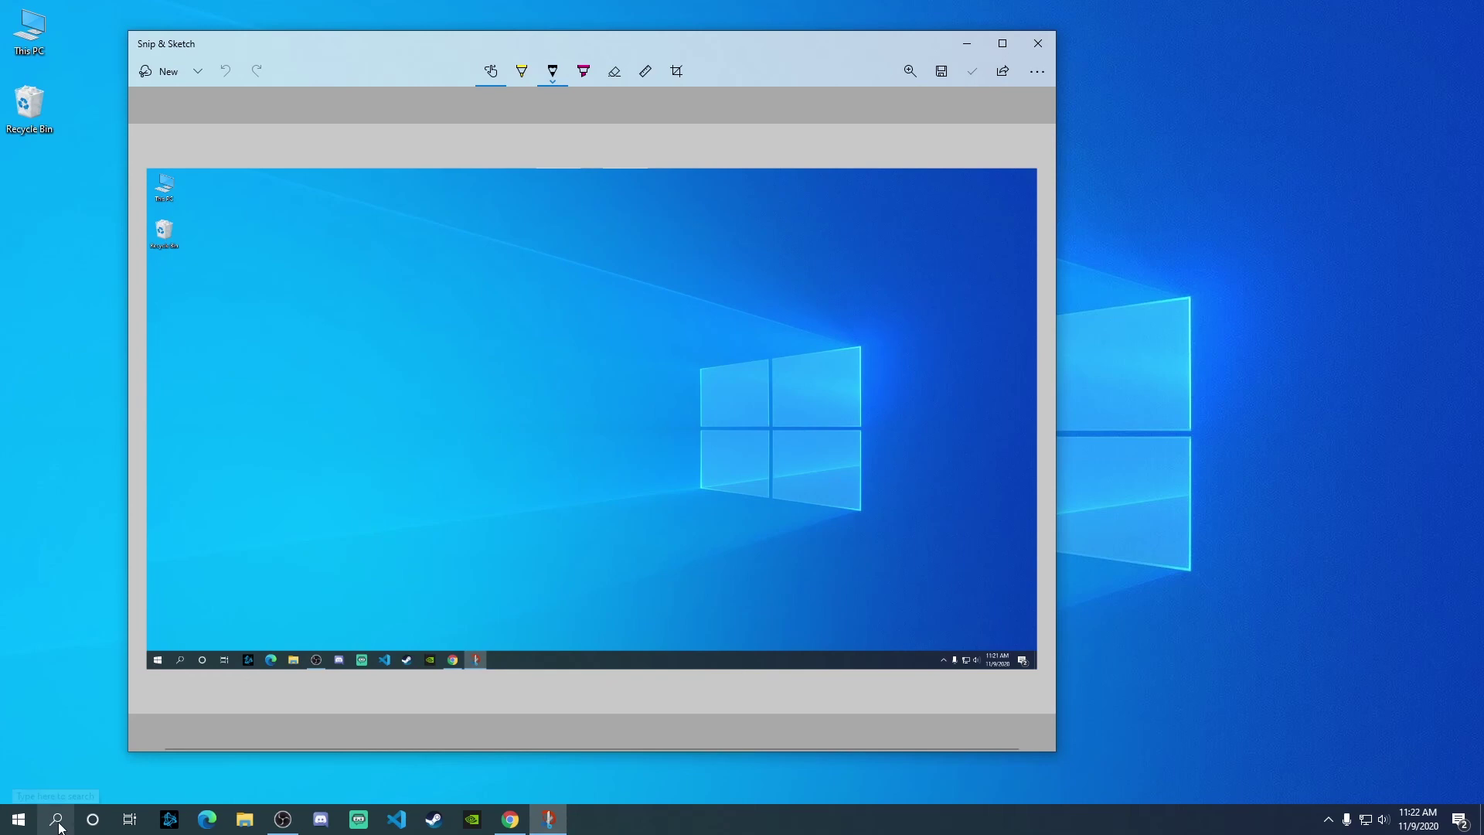
{"action": "left_click", "coordinate": [54, 819]}
{"action": "type", "text": "poe"}
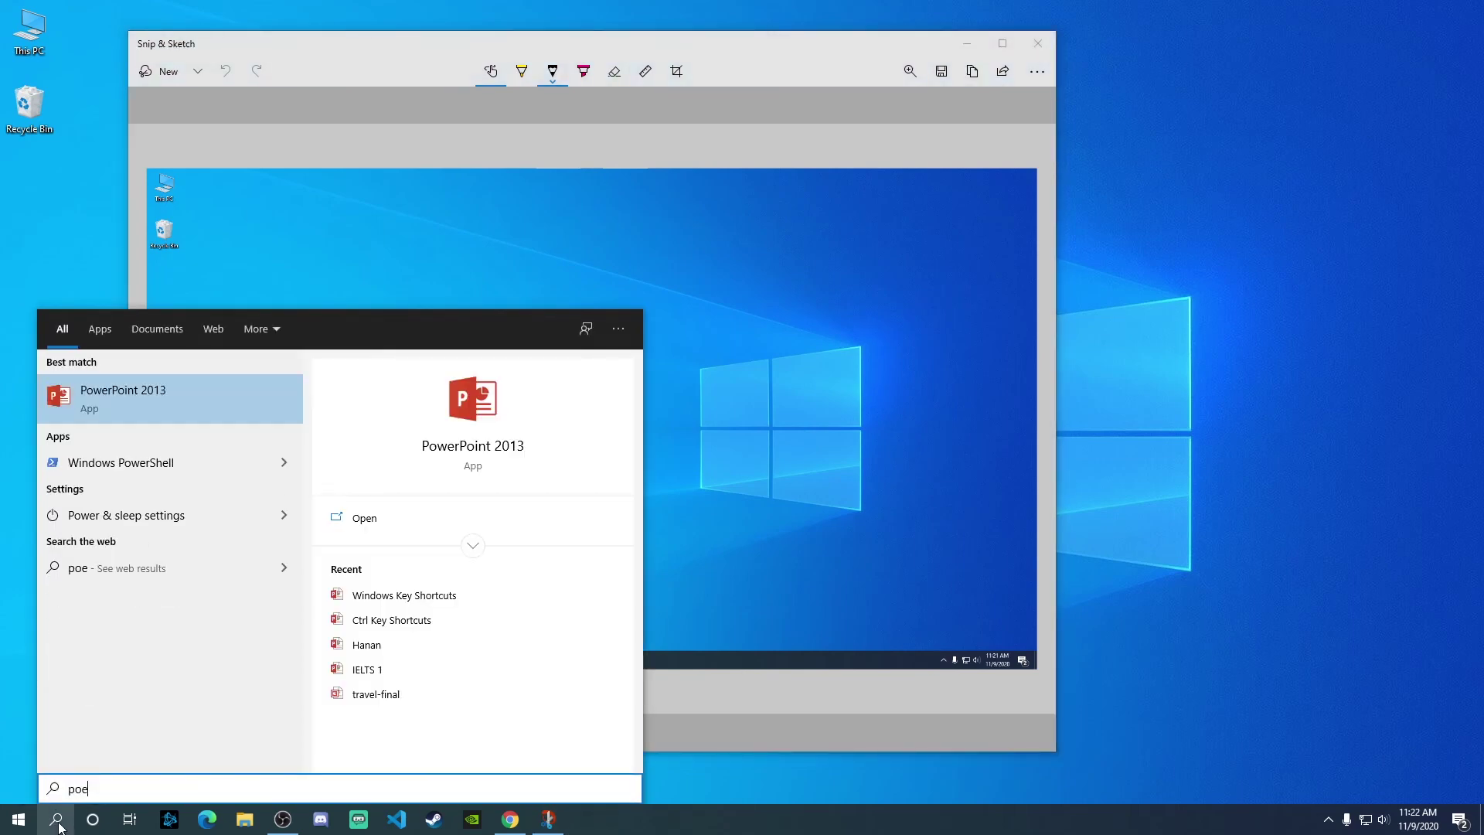
{"action": "key", "text": "BackSpace"}
{"action": "type", "text": "wer"}
{"action": "key", "text": "Return"}
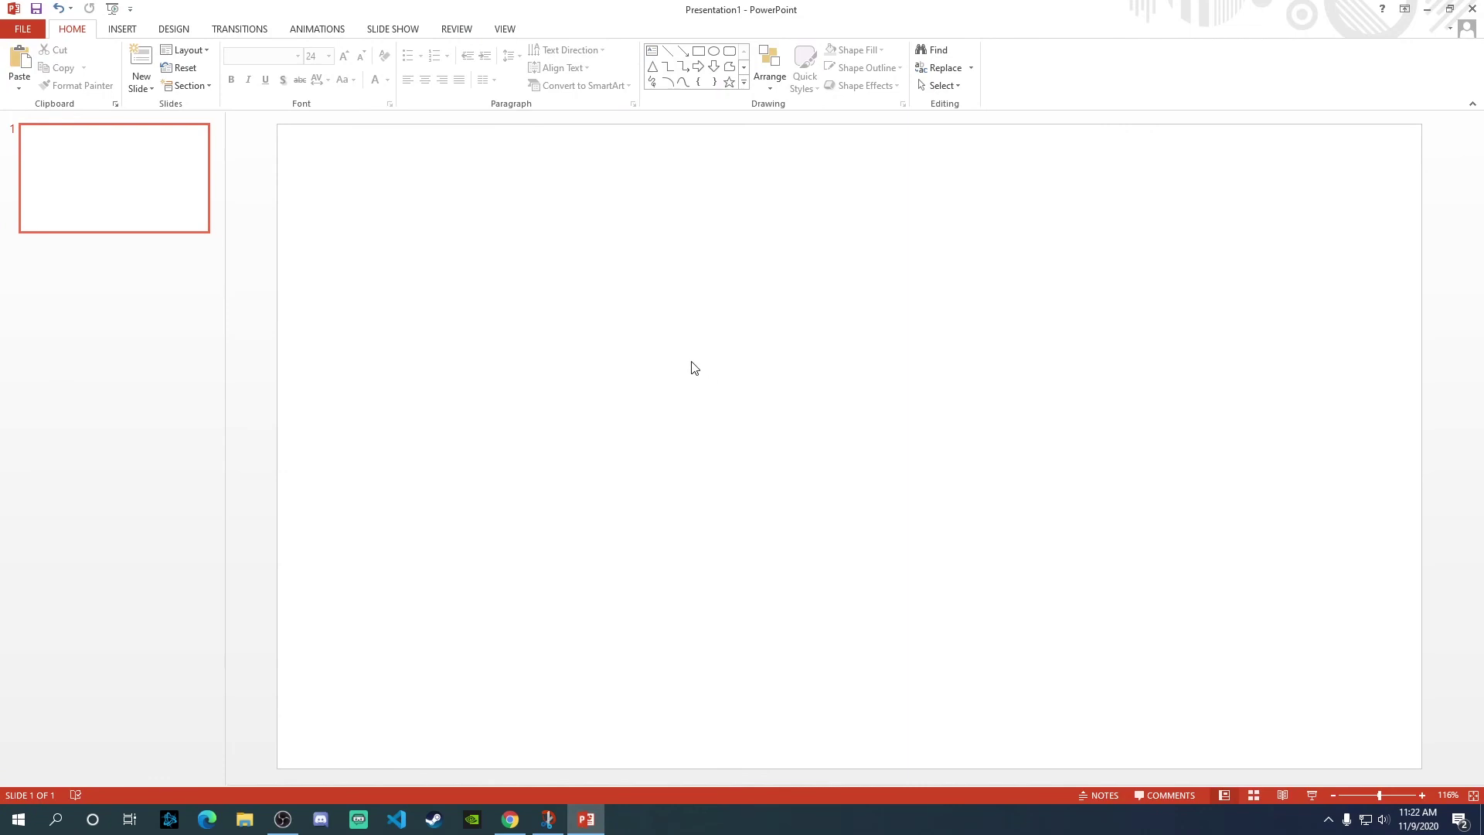
{"action": "key", "text": "ctrl+v"}
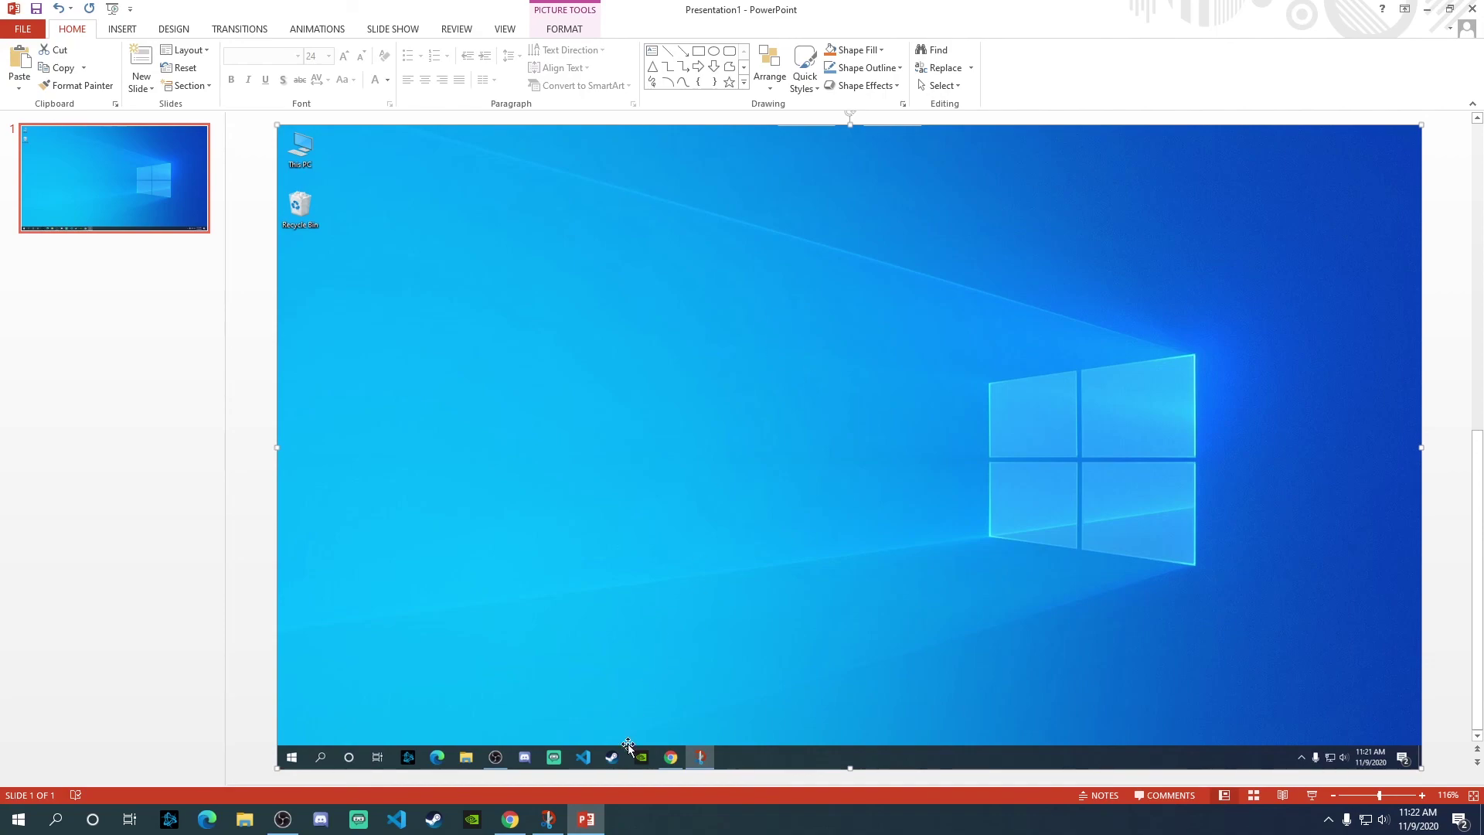
- Switch back to Snip & Sketch and look over its additional options, such as opening a file and printing
{"action": "left_click", "coordinate": [586, 818]}
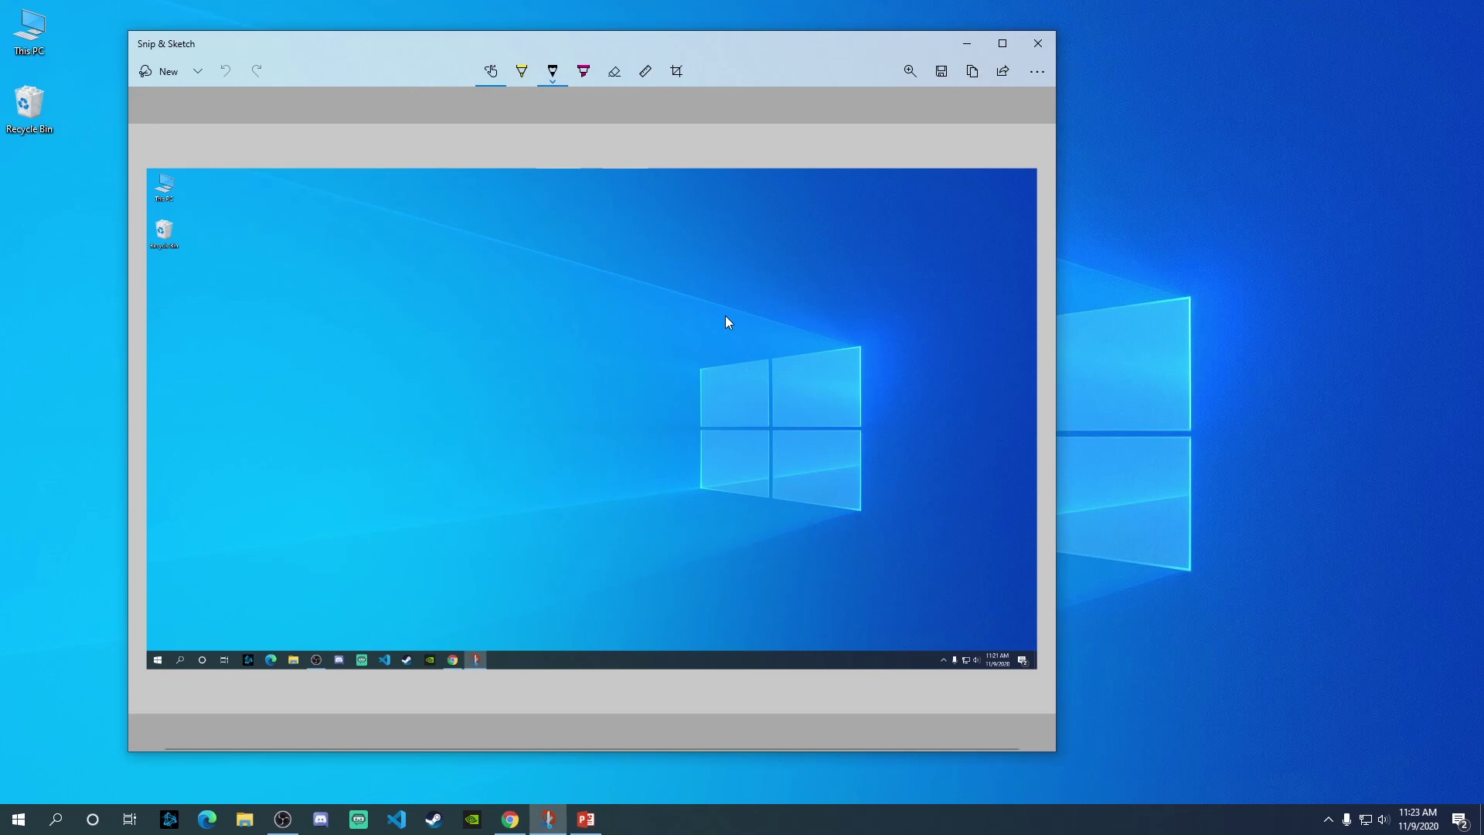
{"action": "left_click", "coordinate": [1037, 71]}
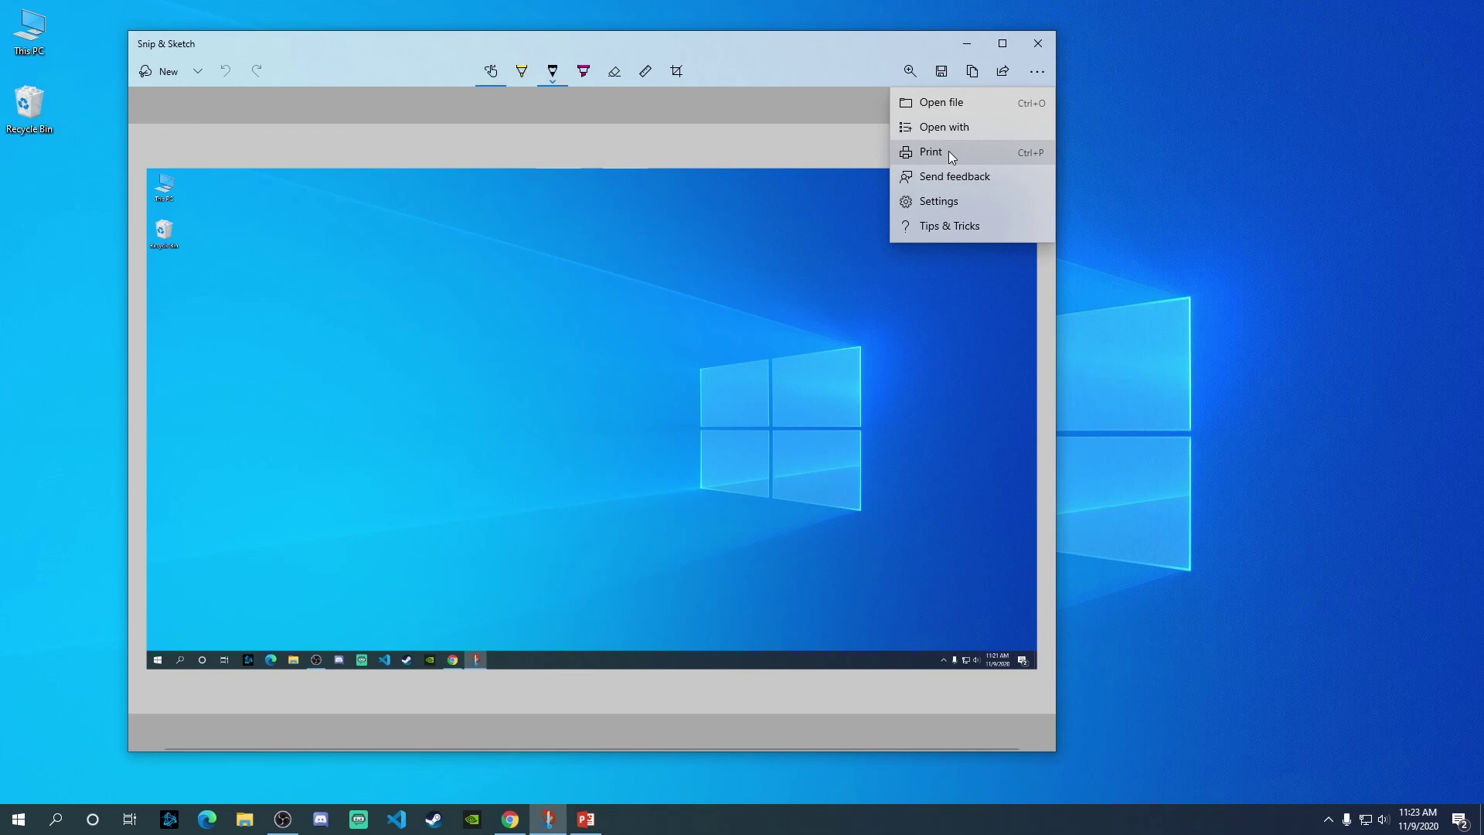
{"action": "left_click", "coordinate": [761, 232]}
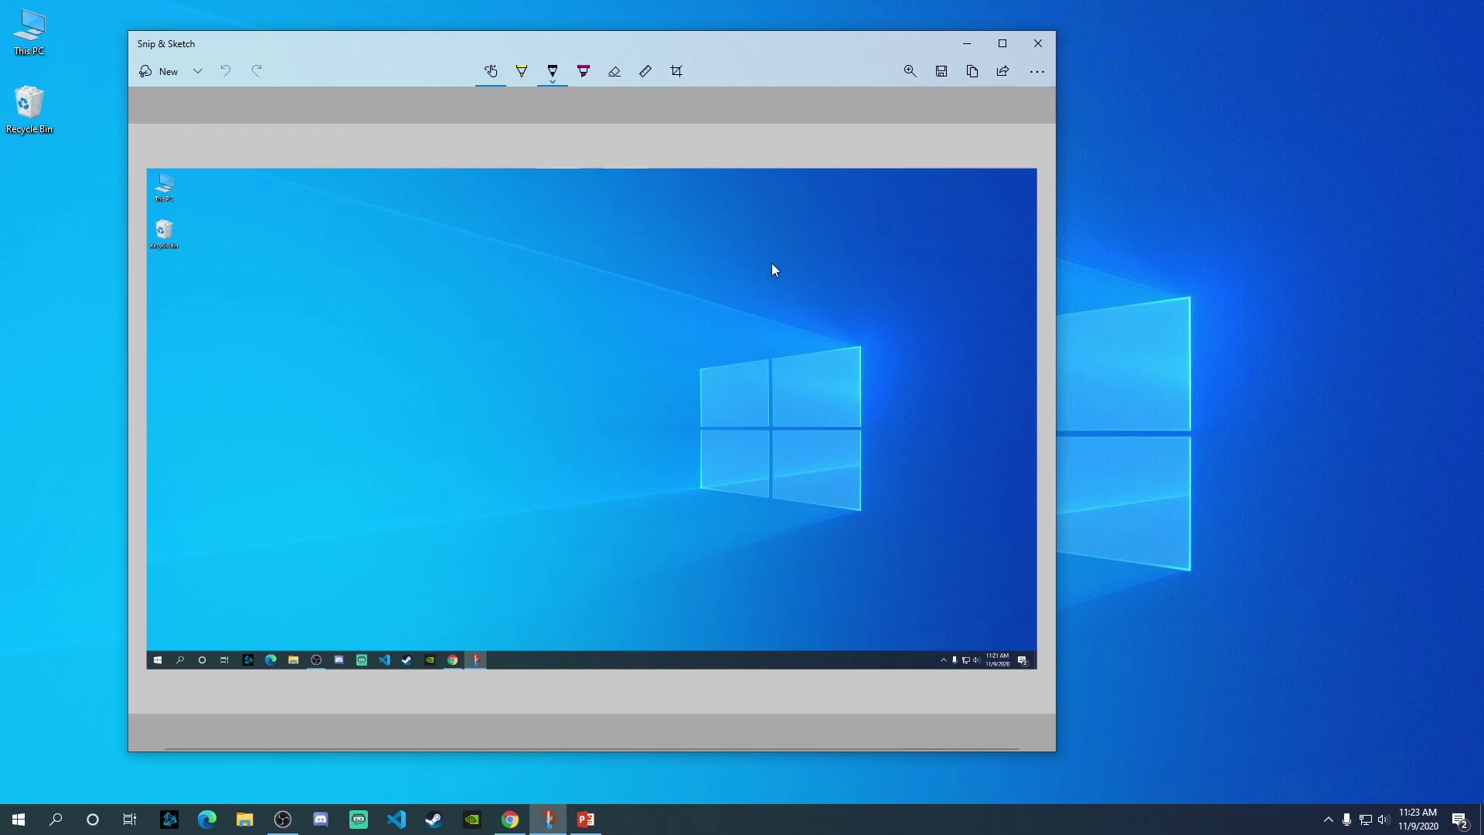